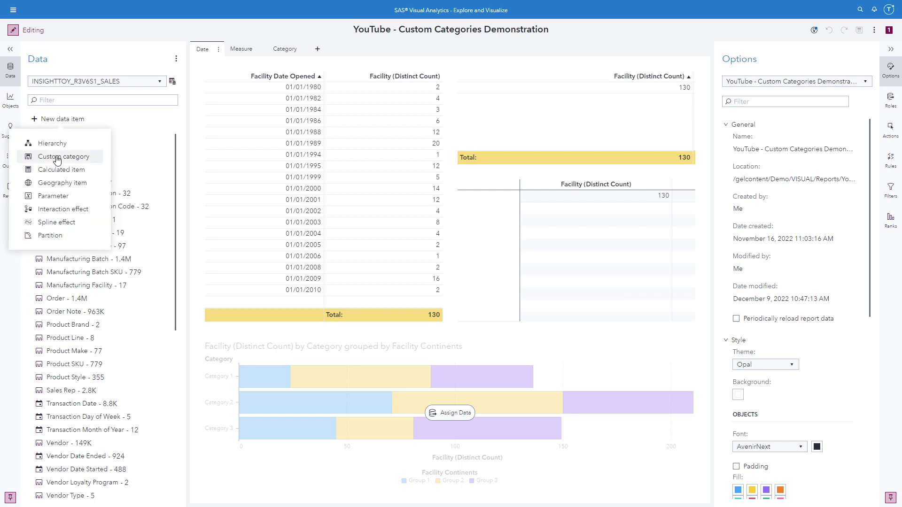
{"action": "left_click", "coordinate": [57, 159]}
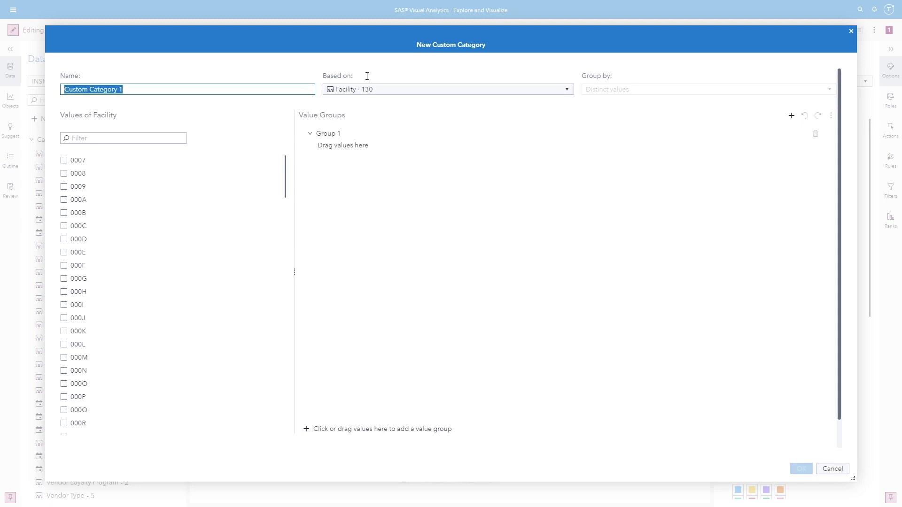
{"action": "left_click", "coordinate": [566, 90]}
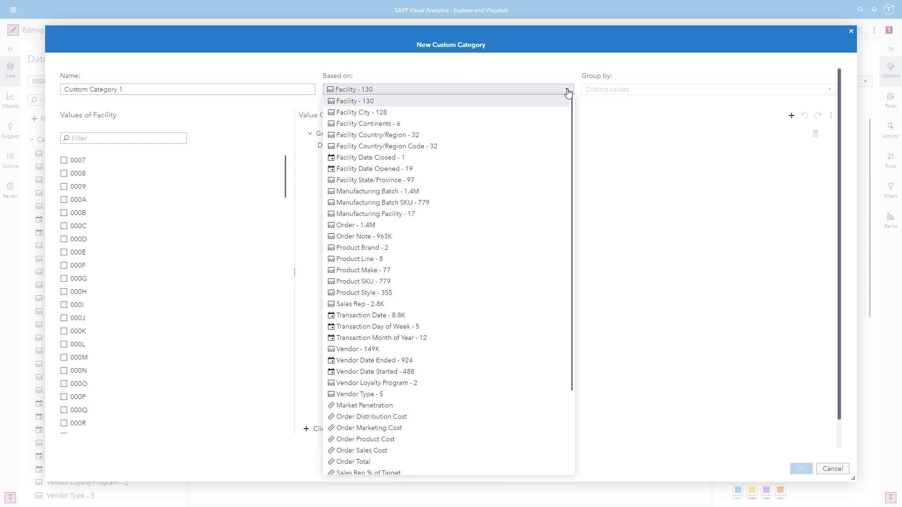
{"action": "left_click", "coordinate": [568, 91]}
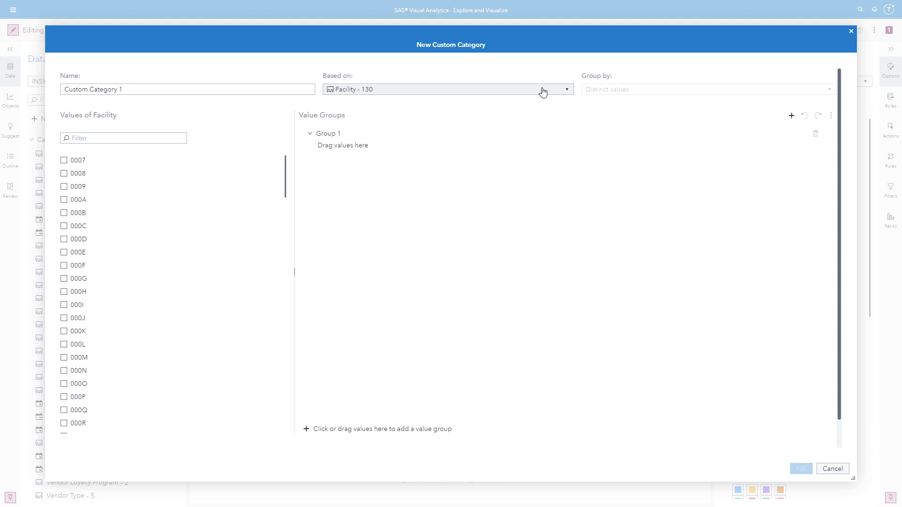
{"action": "left_click", "coordinate": [832, 469]}
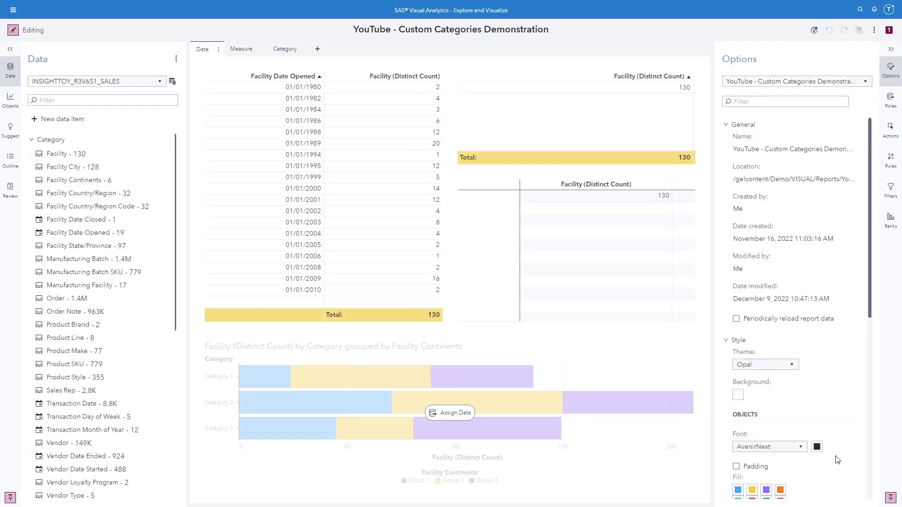
Step: Start a new custom category based on Facility Date Opened and name its first value group "Facilities opened in 80's"
{"action": "right_click", "coordinate": [100, 233]}
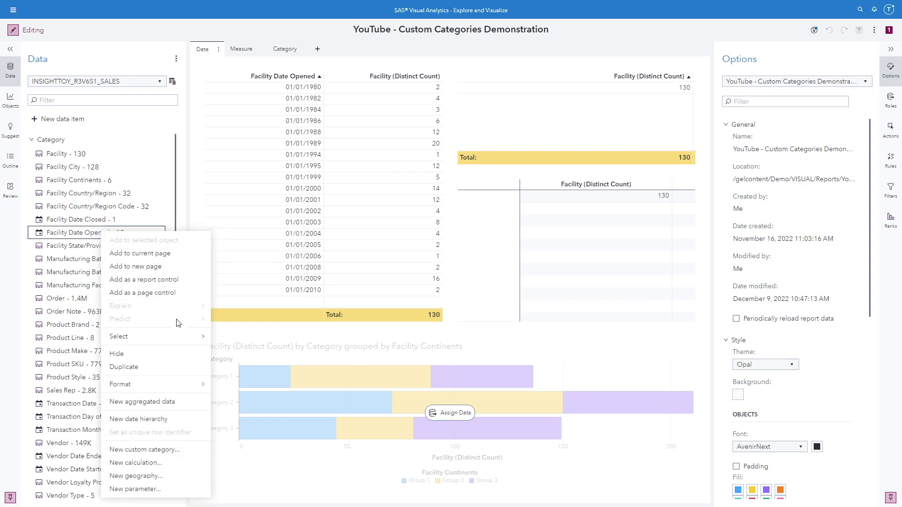
{"action": "left_click", "coordinate": [170, 452]}
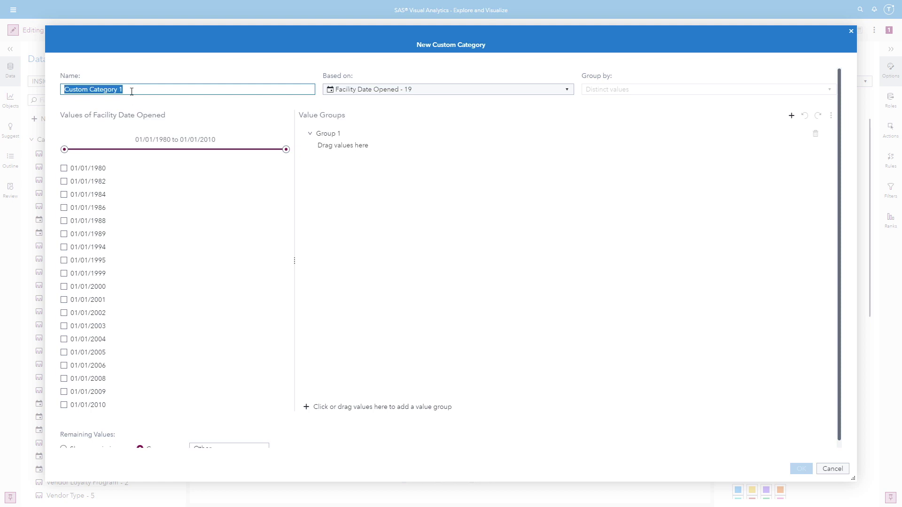
{"action": "left_click", "coordinate": [132, 89]}
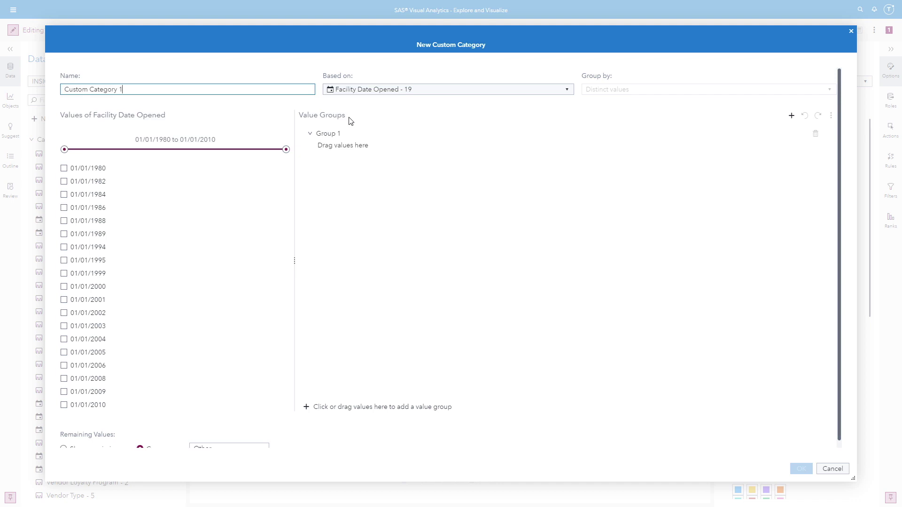
{"action": "double_click", "coordinate": [347, 133]}
{"action": "type", "text": "Facilities opened in 80's"}
{"action": "key", "text": "Return"}
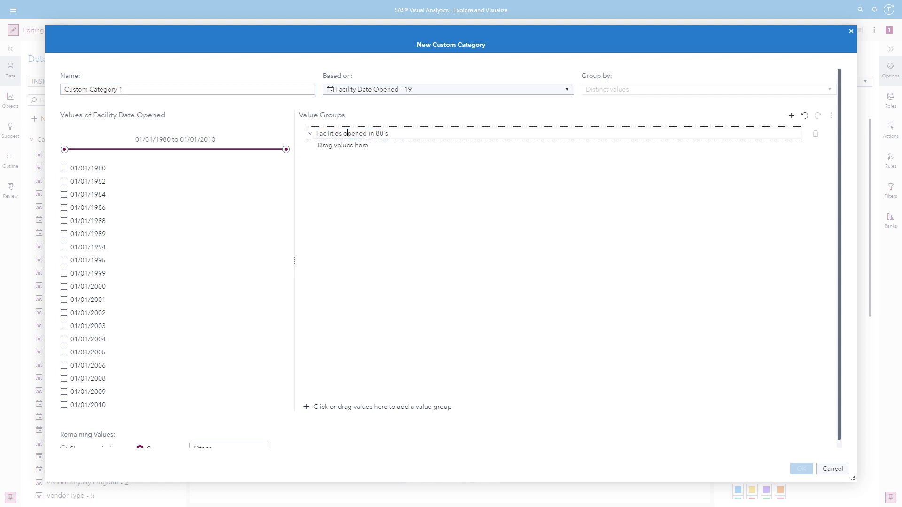
Step: Move the dates 01/01/1980, 1982, 1984, 1986, 1988 and 1989 into the "Facilities opened in 80's" group
{"action": "left_click", "coordinate": [64, 168]}
{"action": "left_click", "coordinate": [64, 181]}
{"action": "left_click", "coordinate": [63, 195]}
{"action": "left_click", "coordinate": [64, 208]}
{"action": "left_click", "coordinate": [64, 221]}
{"action": "left_click", "coordinate": [64, 234]}
{"action": "left_click_drag", "start_coordinate": [128, 207], "coordinate": [347, 144]}
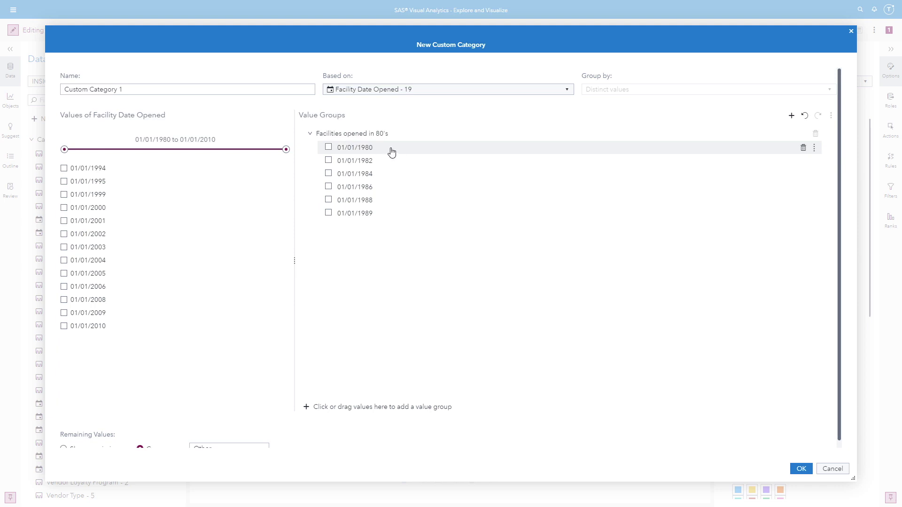
Step: Add a second value group named "Facilities opened in 90's"
{"action": "left_click", "coordinate": [791, 115]}
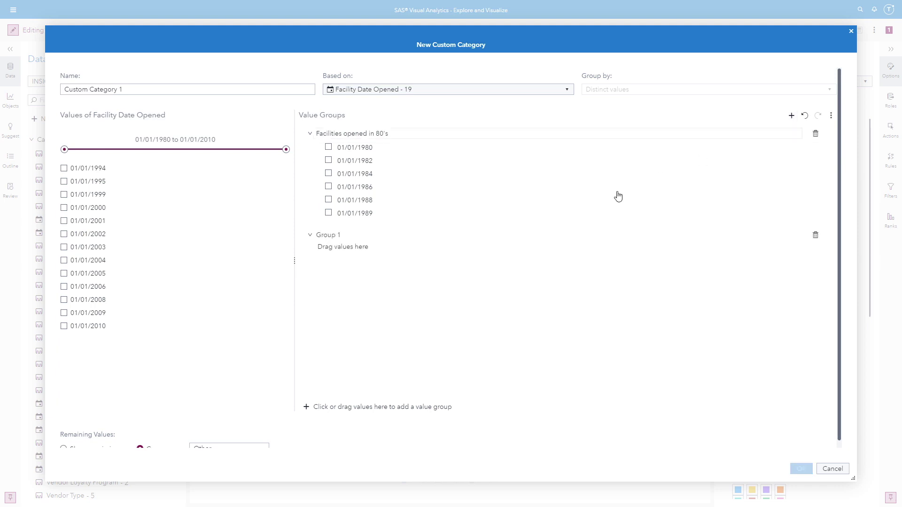
{"action": "left_click", "coordinate": [344, 234]}
{"action": "type", "text": "Facil"}
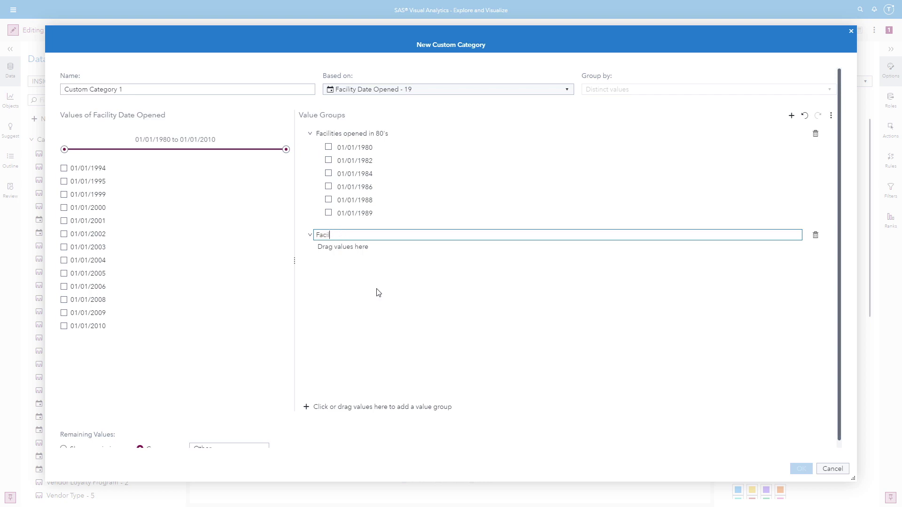
{"action": "type", "text": "ities opened in 90's"}
{"action": "key", "text": "Return"}
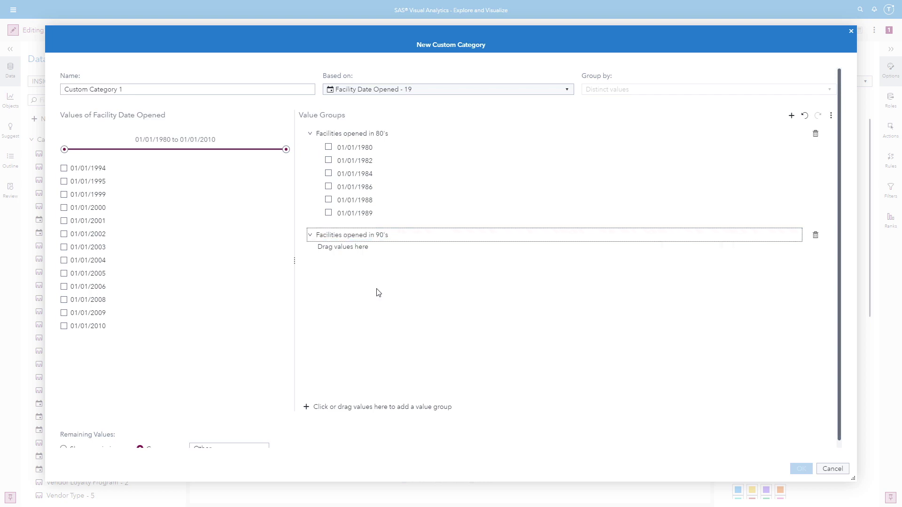
Step: Move the dates 01/01/1994, 01/01/1995 and 01/01/1999 into the "Facilities opened in 90's" group
{"action": "left_click", "coordinate": [63, 168]}
{"action": "left_click", "coordinate": [64, 181]}
{"action": "left_click", "coordinate": [64, 195]}
{"action": "left_click_drag", "start_coordinate": [119, 198], "coordinate": [353, 248]}
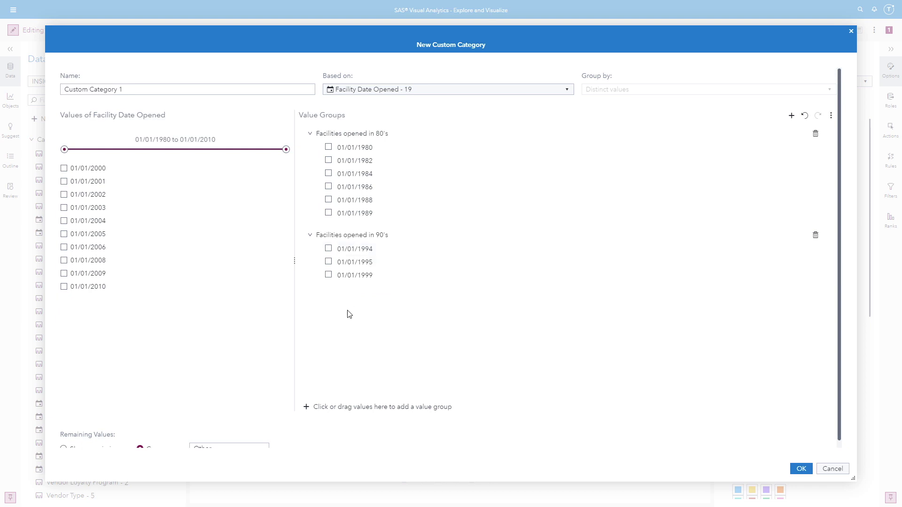
Step: Group the remaining values as "Newest Facilities" and create the custom category under the name "Facilities Opened"
{"action": "scroll", "coordinate": [349, 314], "scroll_direction": "down", "scroll_amount": 1}
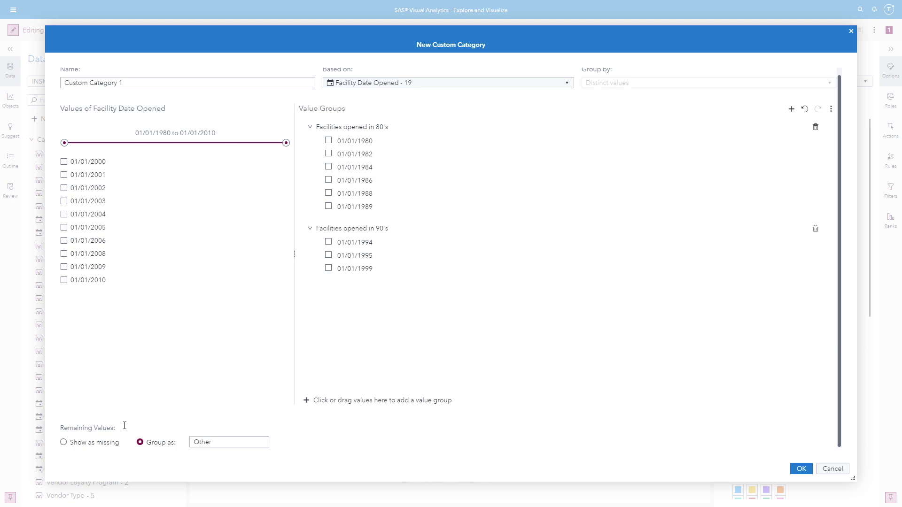
{"action": "double_click", "coordinate": [226, 443]}
{"action": "type", "text": "Newest Facilities"}
{"action": "left_click", "coordinate": [273, 448]}
{"action": "triple_click", "coordinate": [176, 83]}
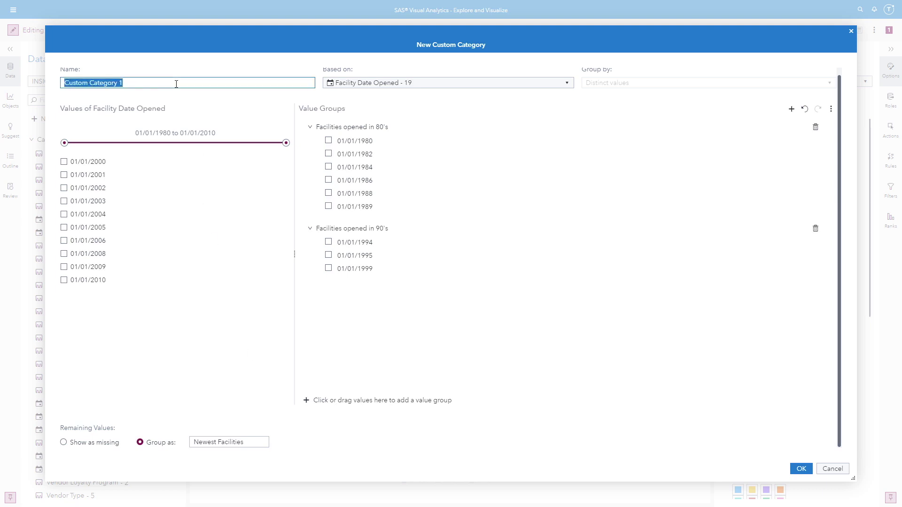
{"action": "type", "text": "Facilities Opened"}
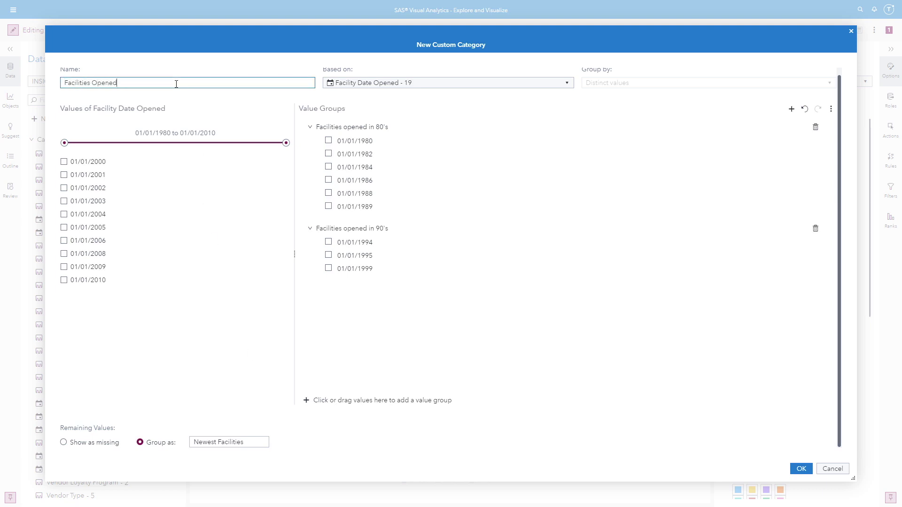
{"action": "left_click", "coordinate": [801, 470]}
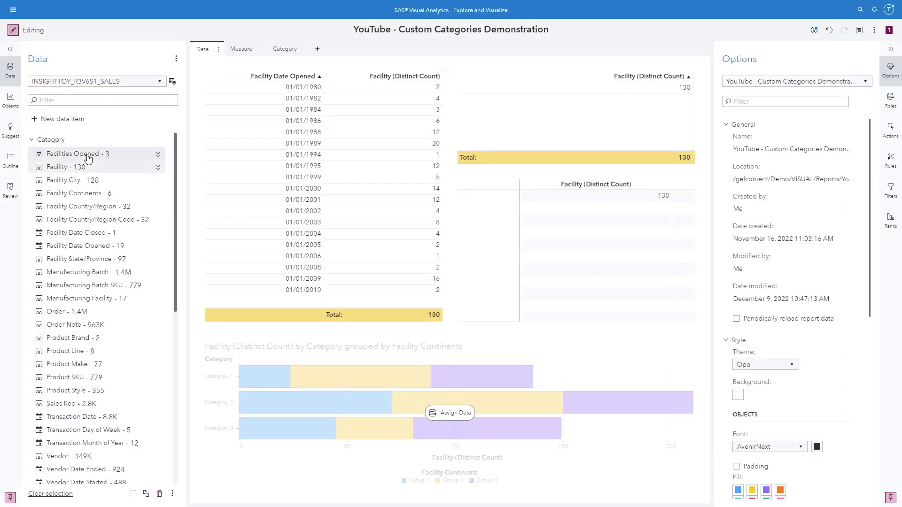
Step: Add the Facilities Opened custom category to the upper list table containing only Facility (Distinct Count), as its first column
{"action": "mouse_move", "coordinate": [115, 158]}
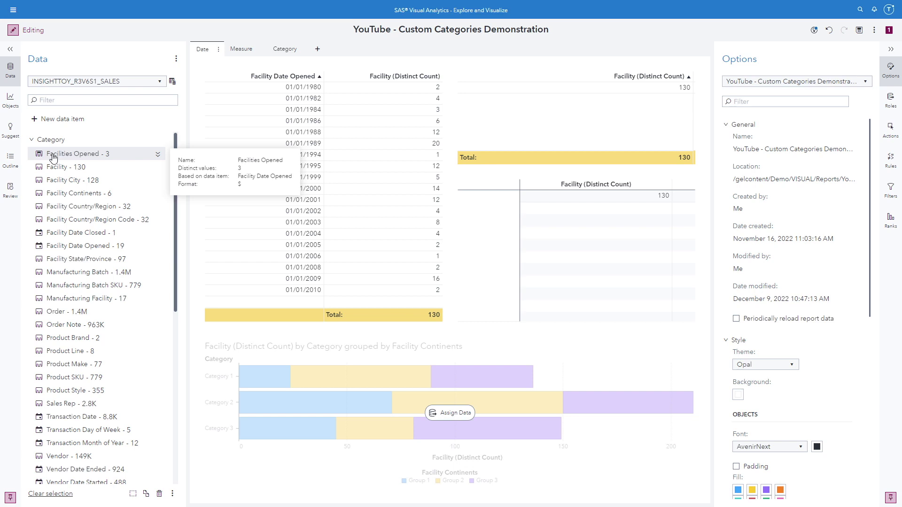
{"action": "mouse_move", "coordinate": [52, 171]}
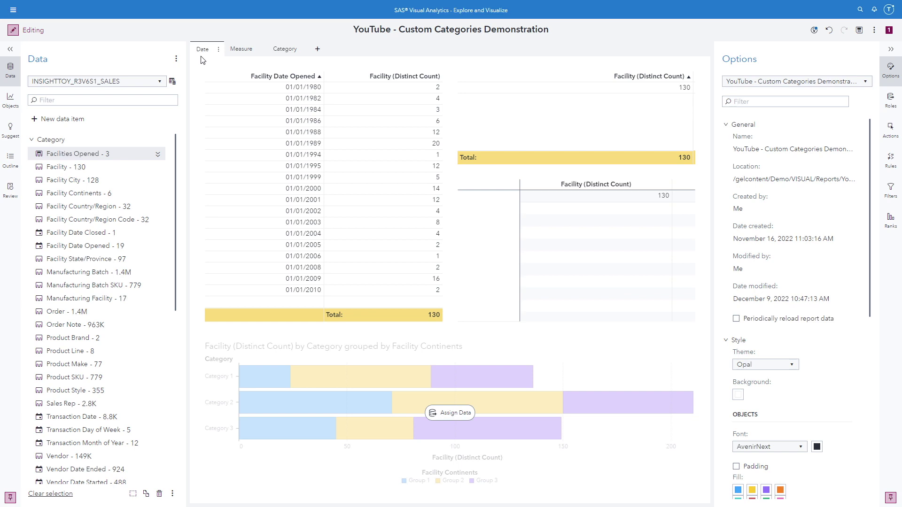
{"action": "left_click", "coordinate": [556, 109]}
{"action": "left_click", "coordinate": [890, 100]}
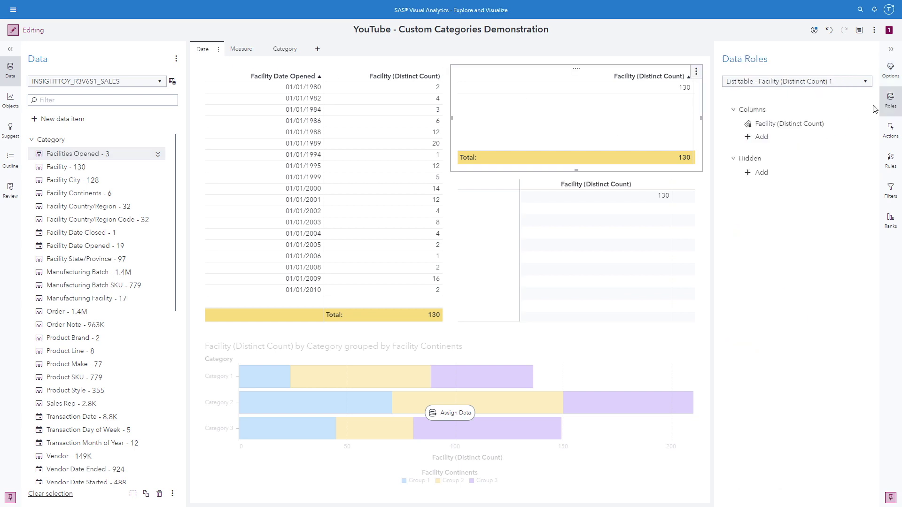
{"action": "left_click", "coordinate": [757, 136]}
{"action": "left_click", "coordinate": [586, 70]}
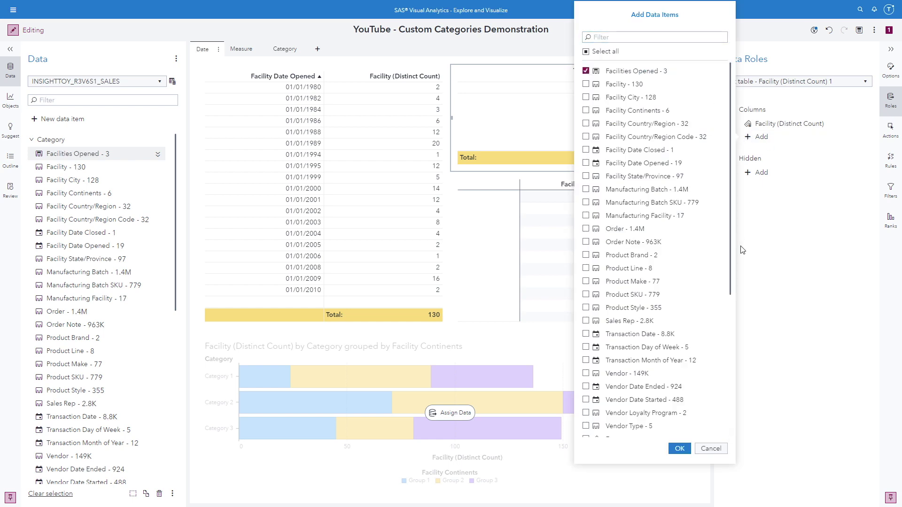
{"action": "left_click", "coordinate": [679, 449]}
{"action": "left_click_drag", "start_coordinate": [765, 137], "coordinate": [765, 122]}
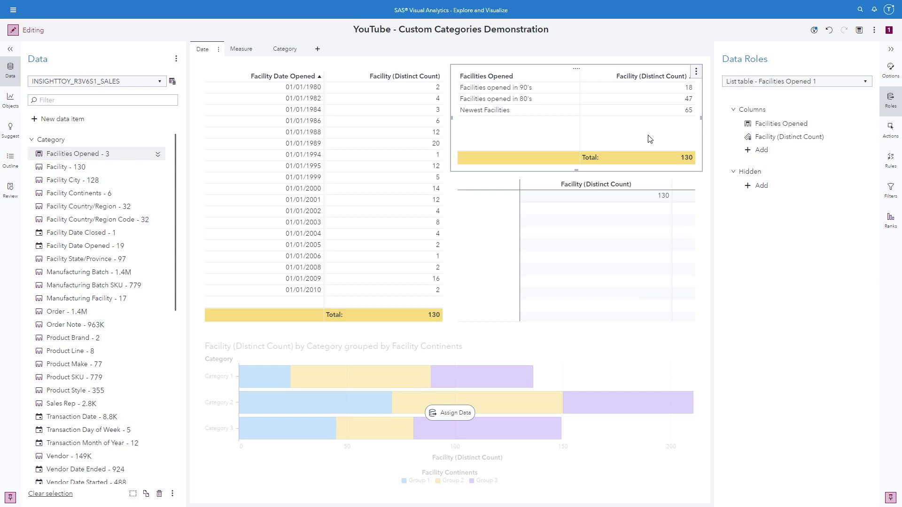
Step: Create a hierarchy with Facilities Opened as the first level and Facility Date Opened as the second, keeping the default name
{"action": "left_click", "coordinate": [37, 121]}
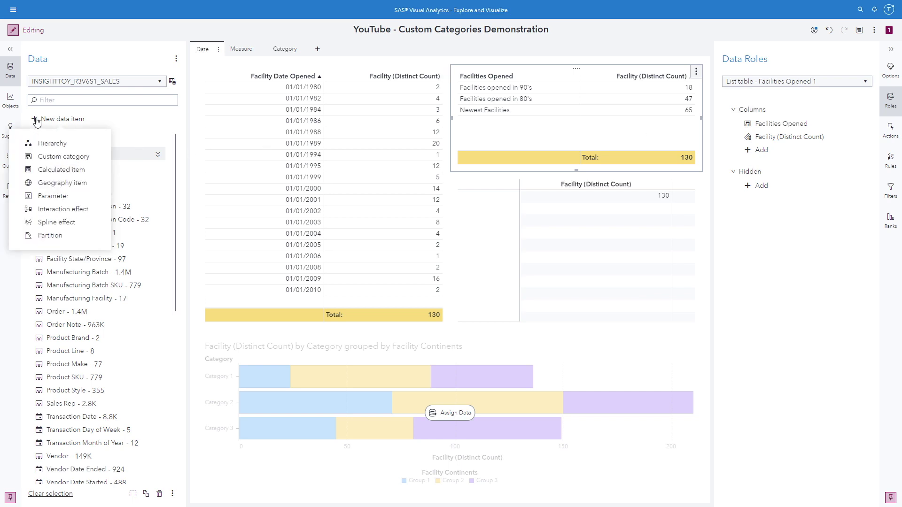
{"action": "left_click", "coordinate": [57, 144]}
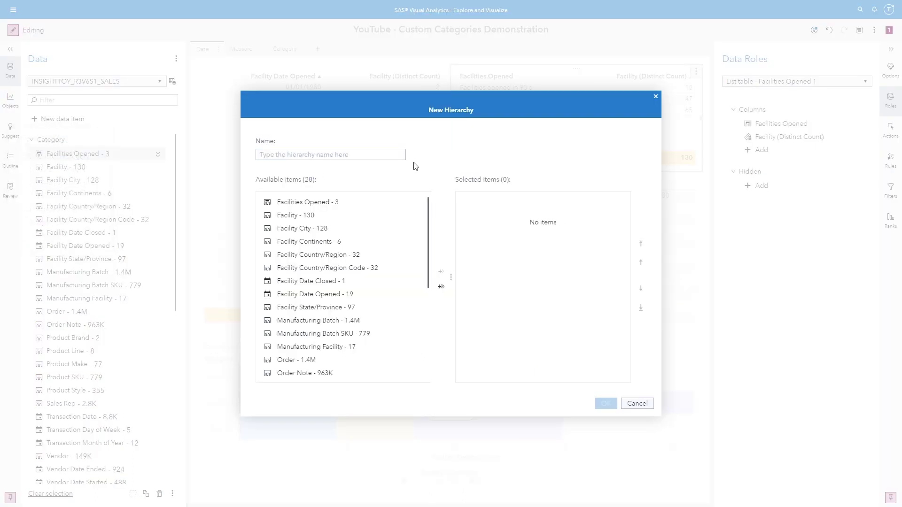
{"action": "left_click", "coordinate": [316, 202]}
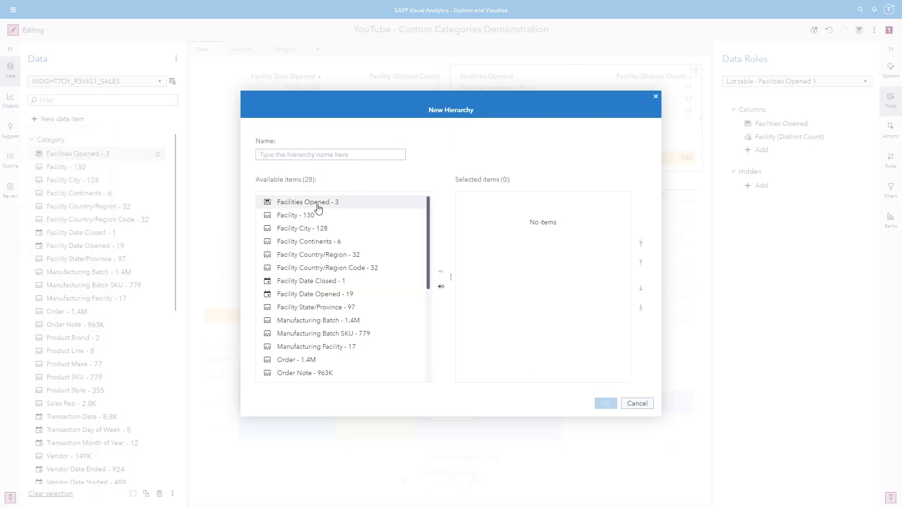
{"action": "left_click", "coordinate": [441, 273]}
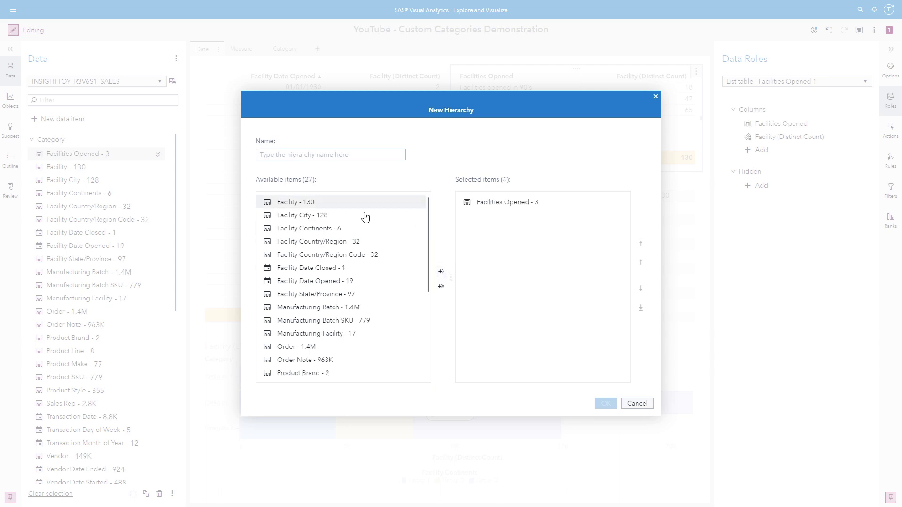
{"action": "left_click", "coordinate": [303, 282]}
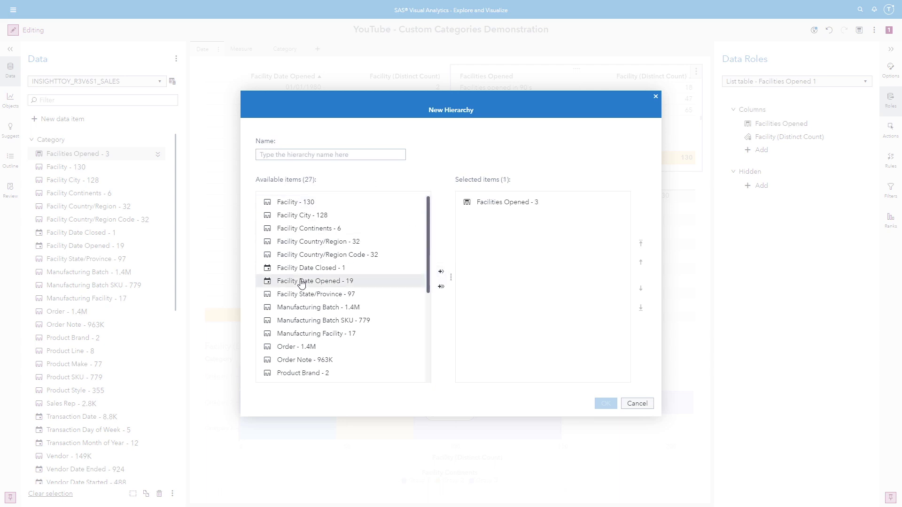
{"action": "left_click", "coordinate": [440, 272]}
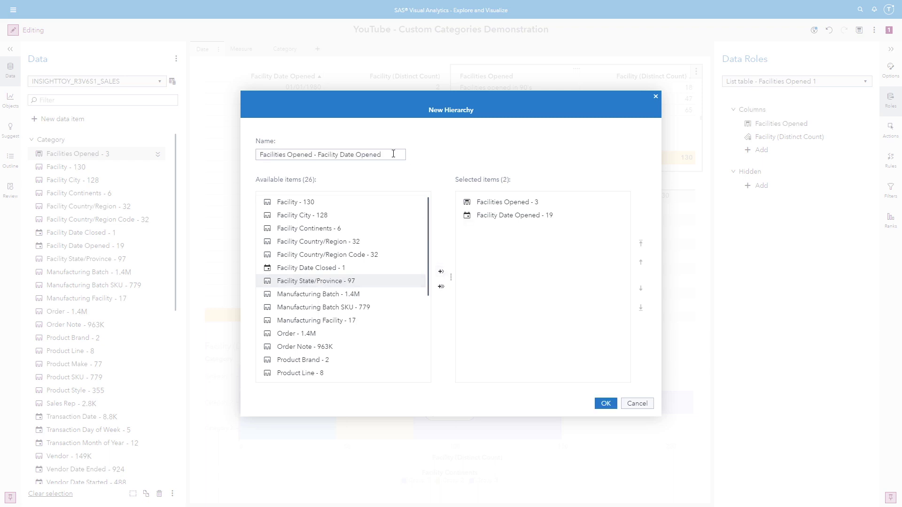
{"action": "left_click", "coordinate": [606, 403]}
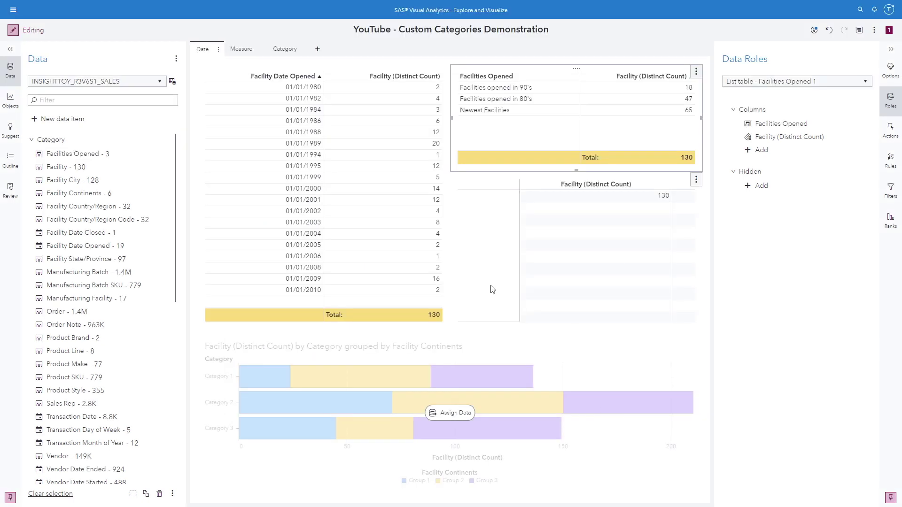
Step: Assign the Facilities Opened - Facility Date Opened hierarchy to the crosstab's rows and expand "Facilities opened in 80's"
{"action": "left_click", "coordinate": [492, 289]}
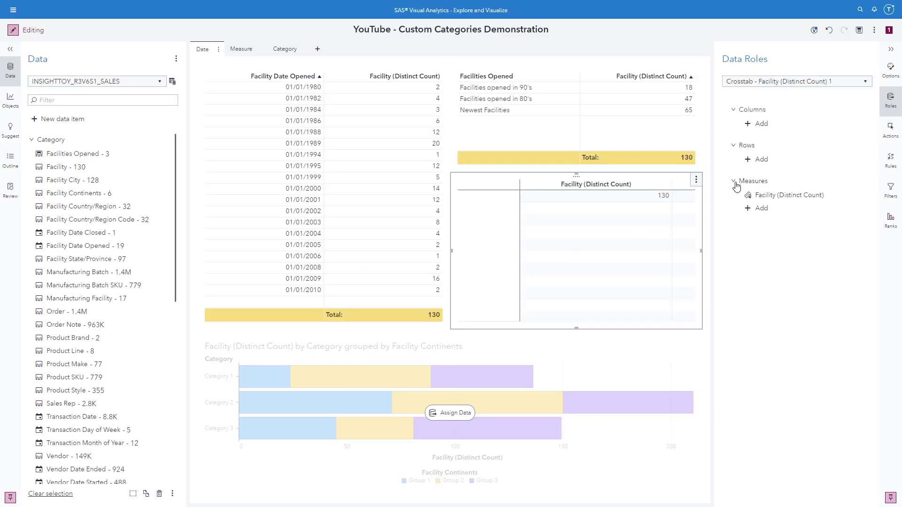
{"action": "left_click", "coordinate": [750, 161]}
{"action": "left_click", "coordinate": [566, 84]}
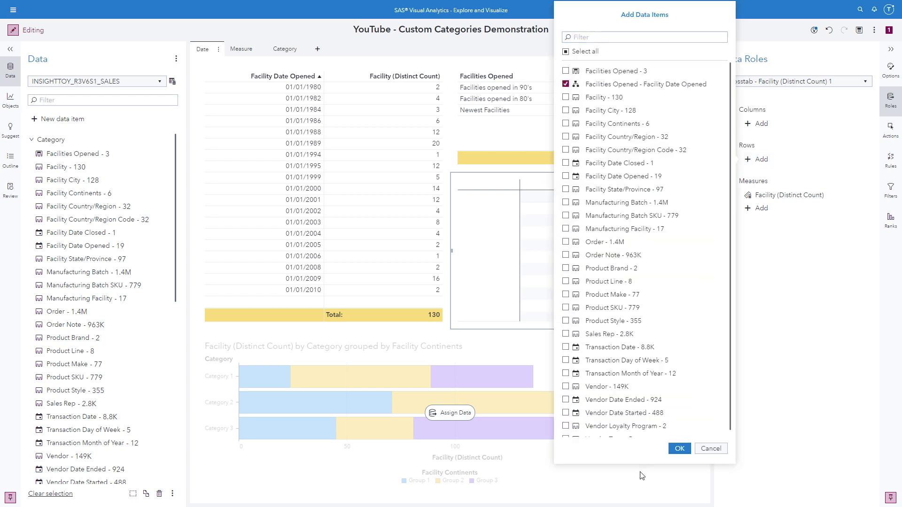
{"action": "left_click", "coordinate": [679, 449]}
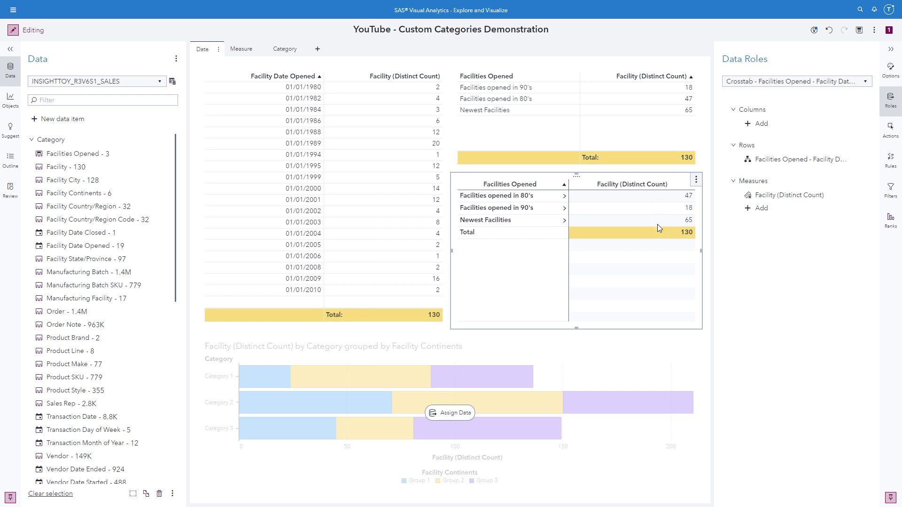
{"action": "left_click", "coordinate": [564, 197]}
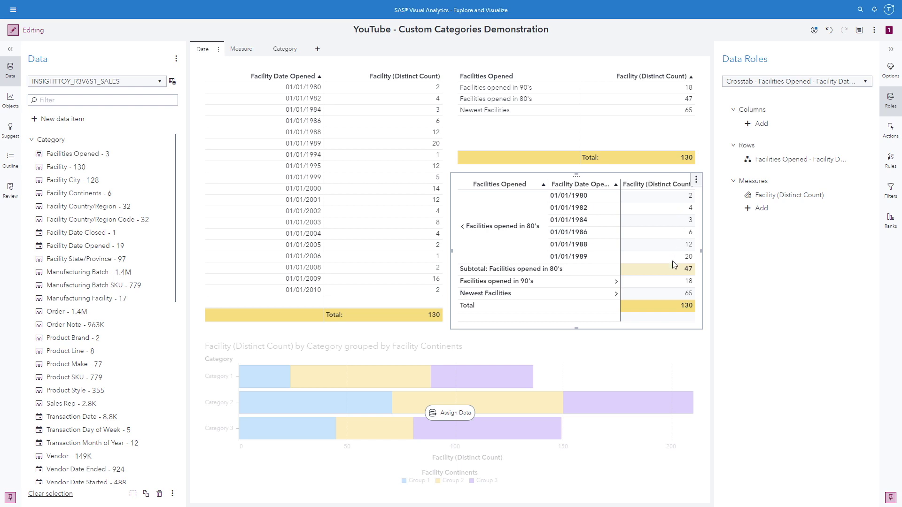
Step: Assign the Facilities Opened custom category to the bar chart's Category role
{"action": "left_click", "coordinate": [353, 489]}
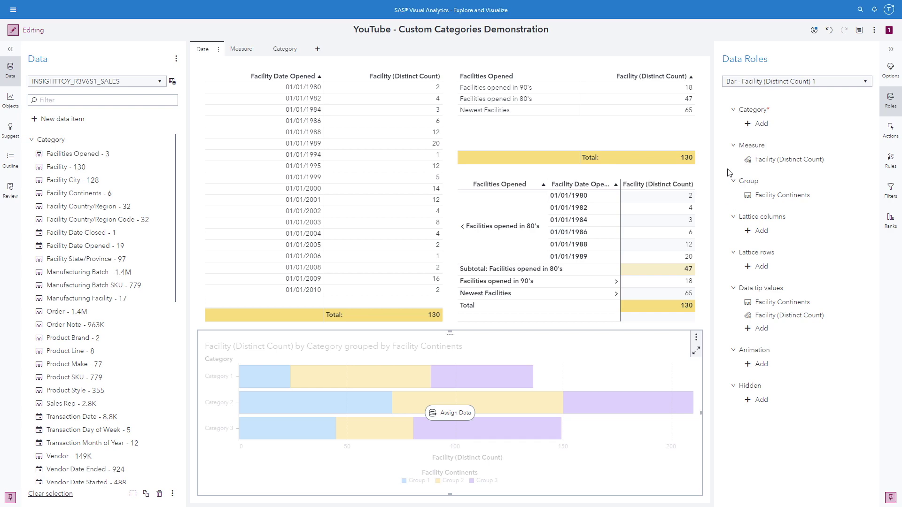
{"action": "left_click", "coordinate": [747, 126]}
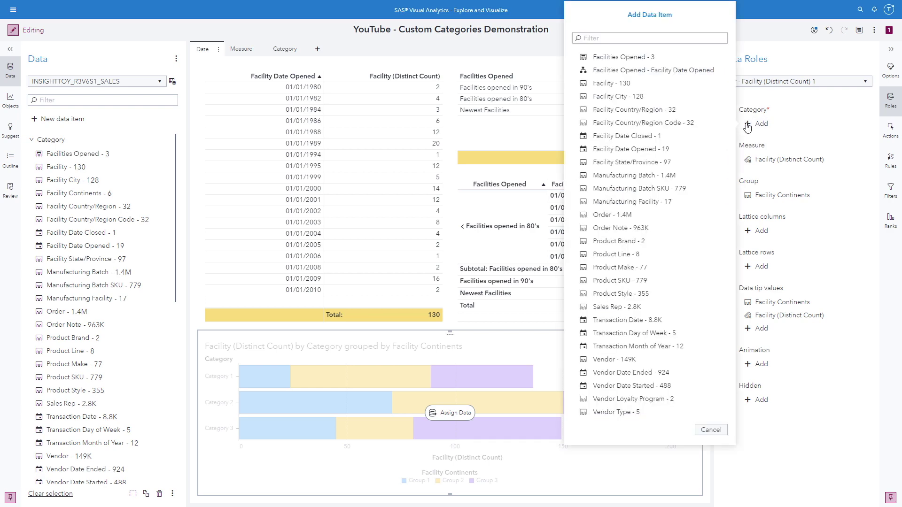
{"action": "left_click", "coordinate": [628, 58]}
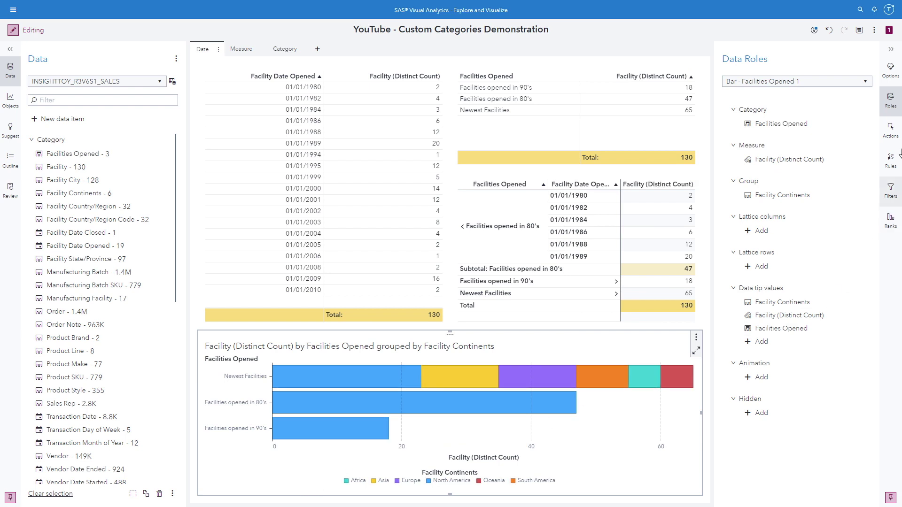
Step: Turn on segment labels for the Facilities Opened bar chart
{"action": "left_click", "coordinate": [891, 70]}
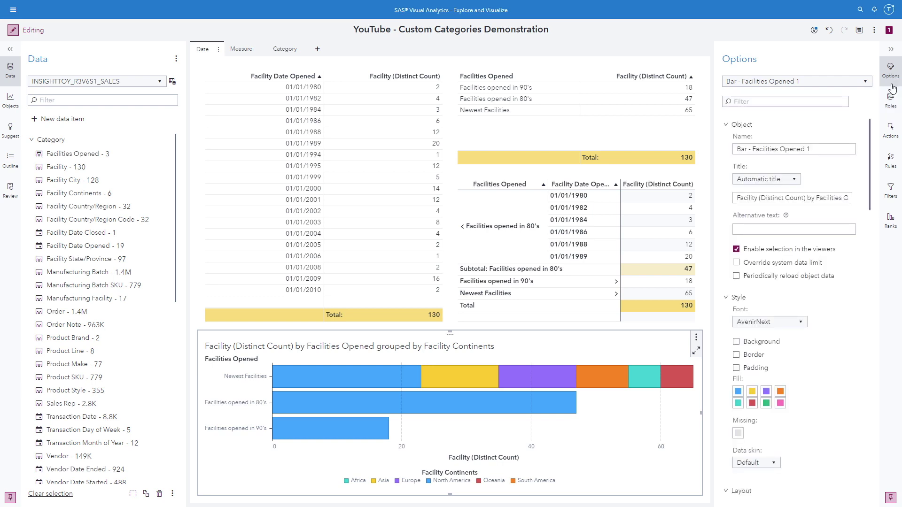
{"action": "scroll", "coordinate": [849, 329], "scroll_direction": "down", "scroll_amount": 1}
{"action": "scroll", "coordinate": [849, 326], "scroll_direction": "down", "scroll_amount": 5}
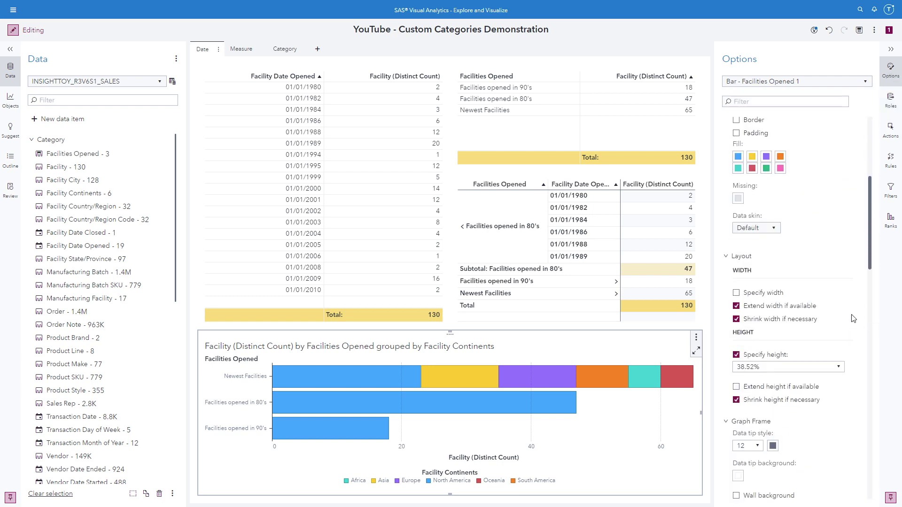
{"action": "scroll", "coordinate": [849, 320], "scroll_direction": "down", "scroll_amount": 5}
{"action": "scroll", "coordinate": [848, 319], "scroll_direction": "down", "scroll_amount": 10}
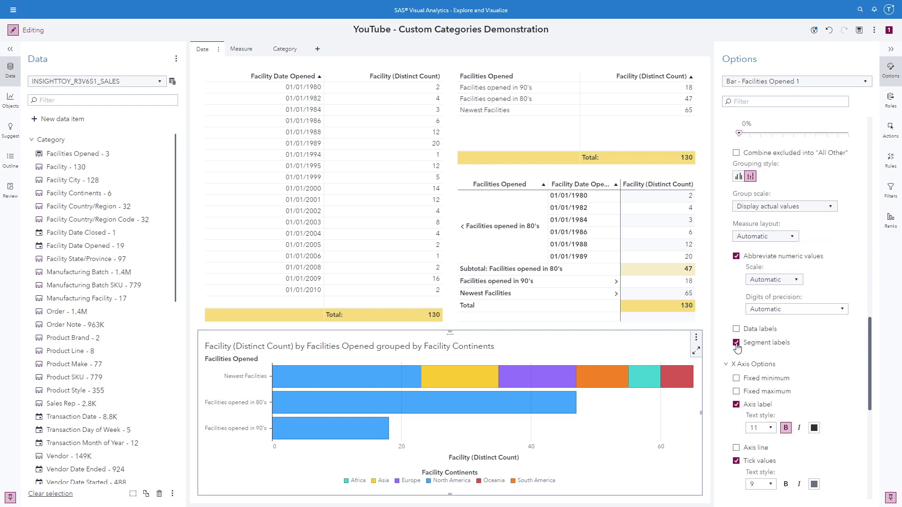
{"action": "left_click", "coordinate": [736, 342]}
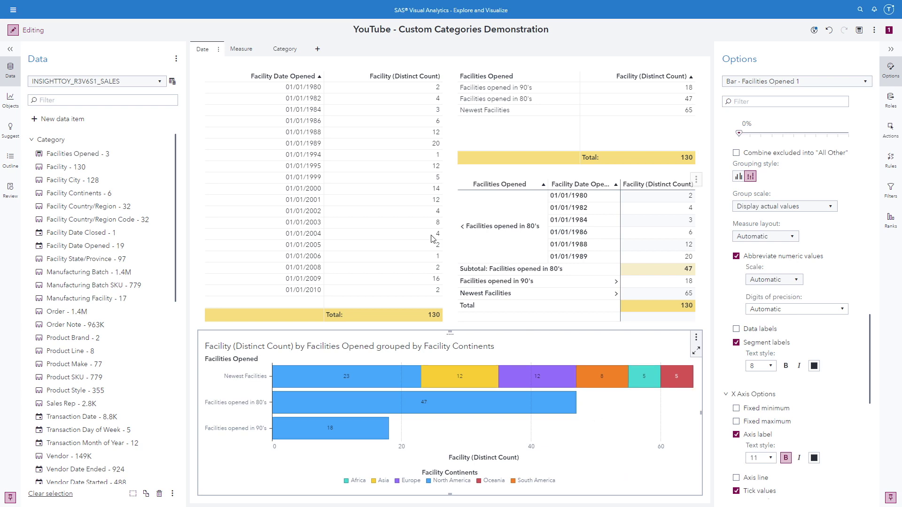
Step: On the Measure page, start a custom category from Order Sales Cost with the default name and 5 groups
{"action": "left_click", "coordinate": [245, 53]}
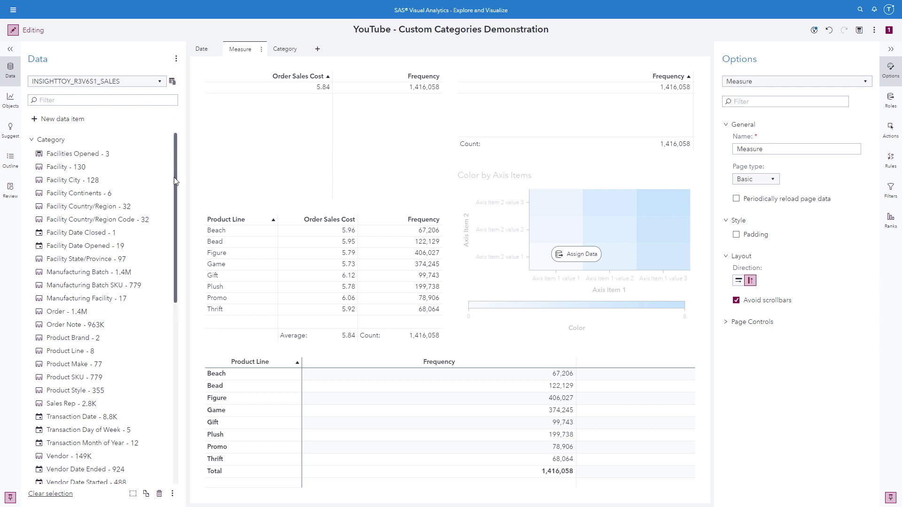
{"action": "scroll", "coordinate": [173, 203], "scroll_direction": "down", "scroll_amount": 1}
{"action": "left_click_drag", "start_coordinate": [173, 202], "coordinate": [172, 386]}
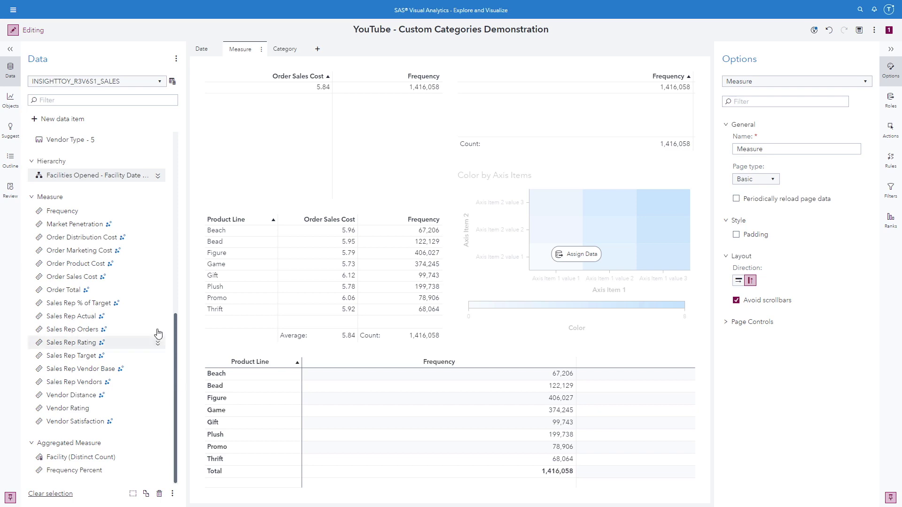
{"action": "mouse_move", "coordinate": [113, 281]}
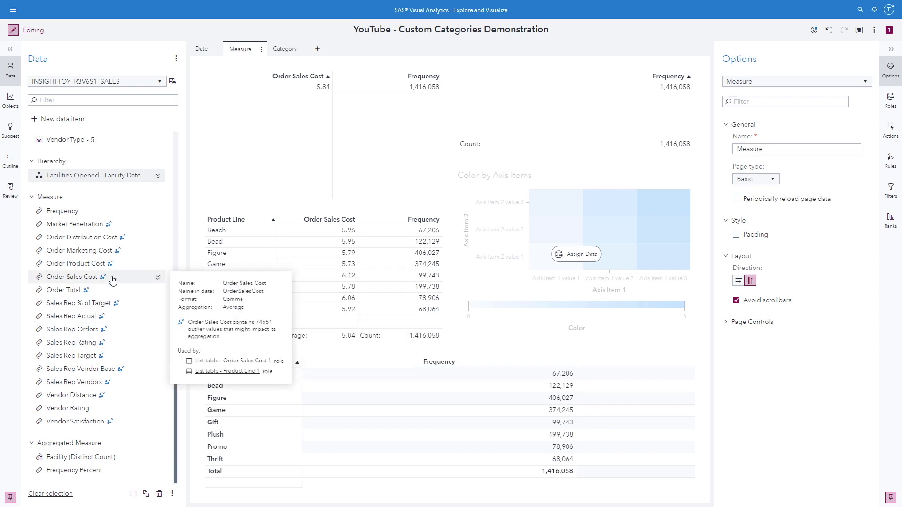
{"action": "right_click", "coordinate": [112, 280]}
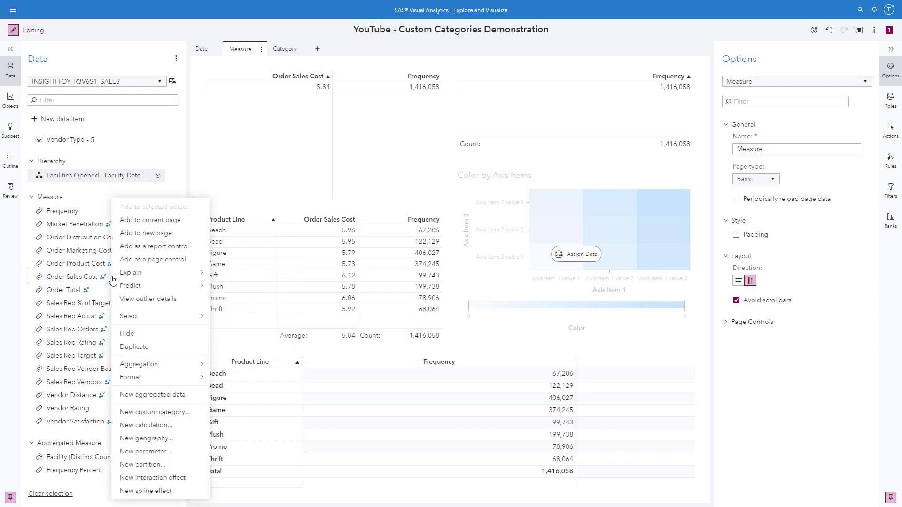
{"action": "left_click", "coordinate": [159, 413]}
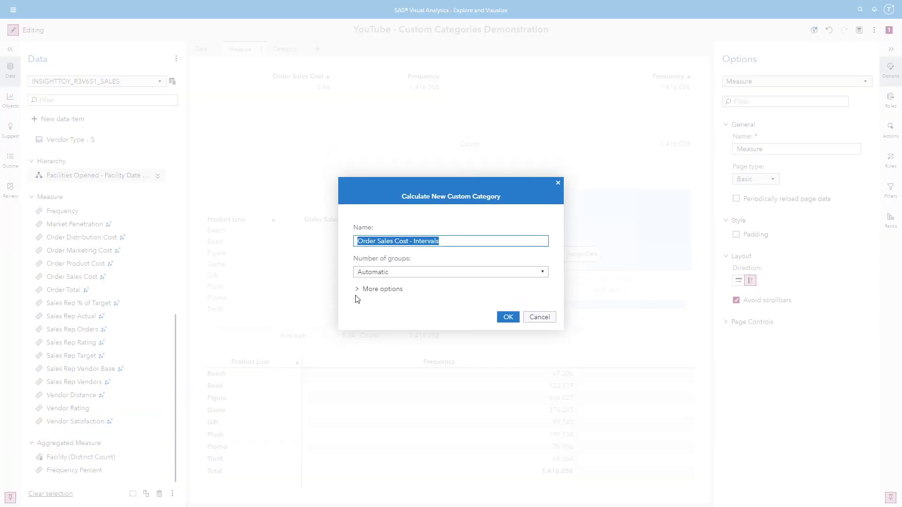
{"action": "left_click", "coordinate": [457, 241]}
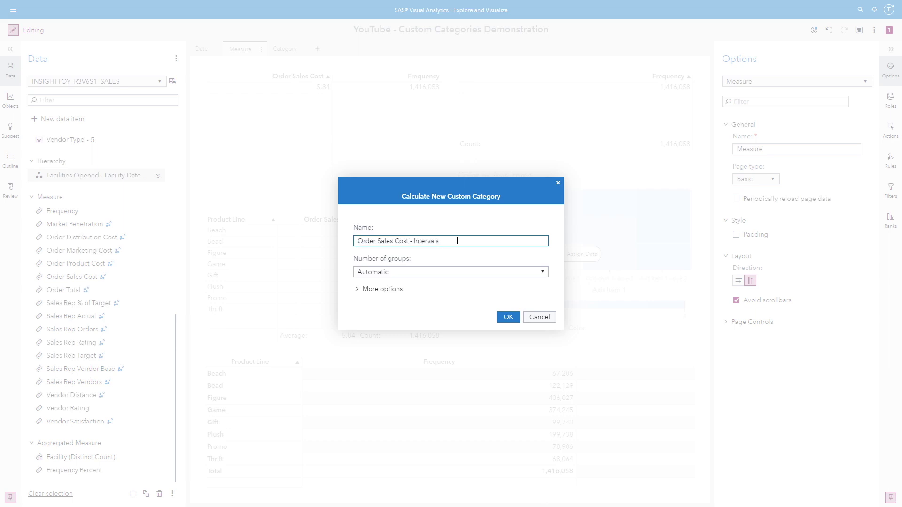
{"action": "left_click", "coordinate": [421, 273]}
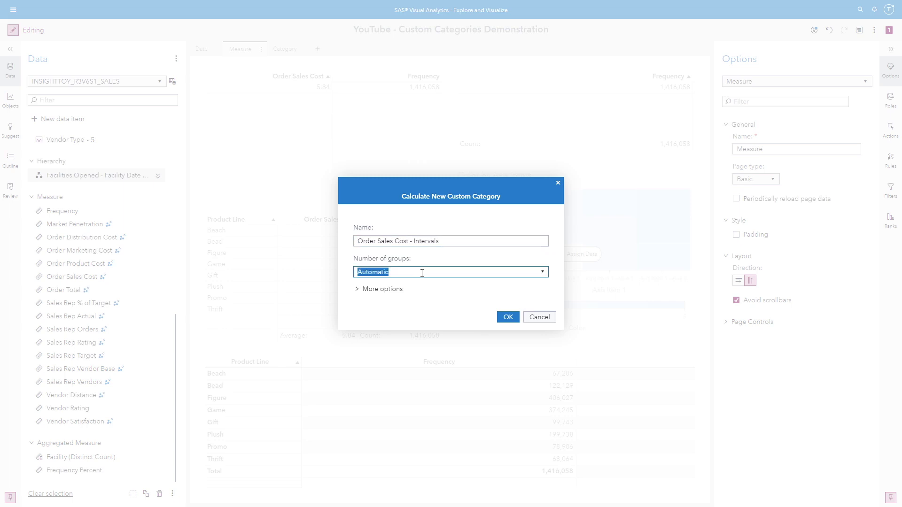
{"action": "left_click", "coordinate": [542, 273]}
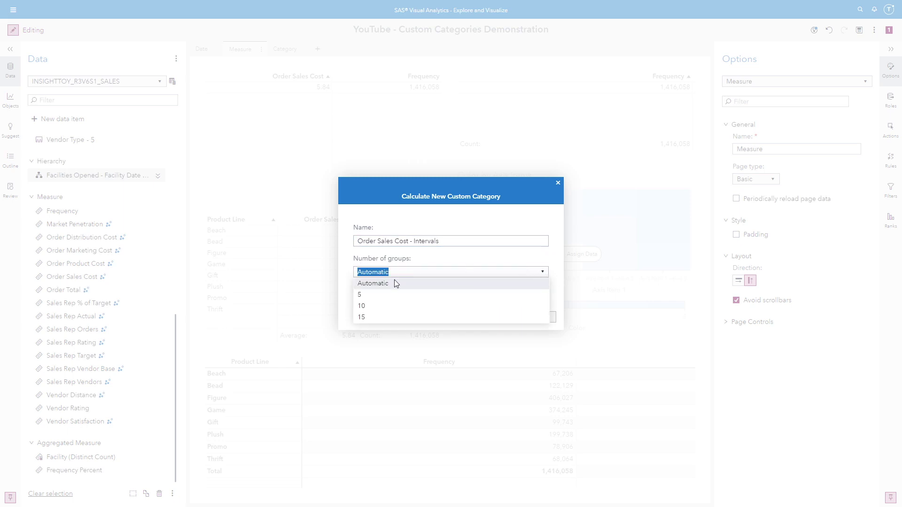
{"action": "left_click", "coordinate": [362, 295]}
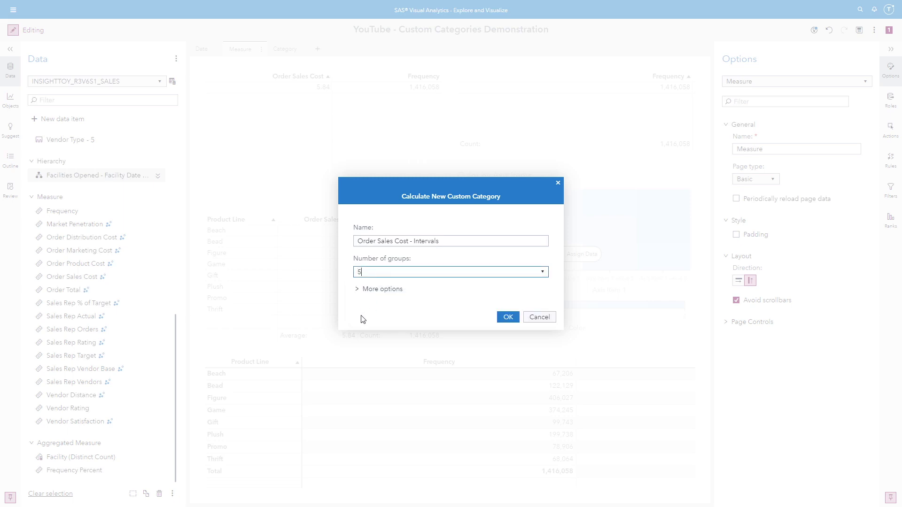
Step: Set the value group prefix to "Order Sales Cost" and create the custom category
{"action": "left_click", "coordinate": [357, 291]}
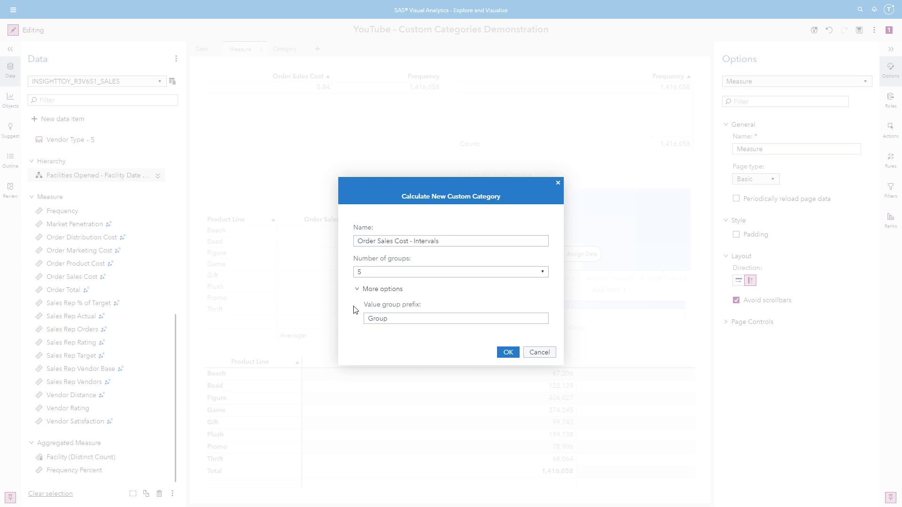
{"action": "double_click", "coordinate": [400, 318]}
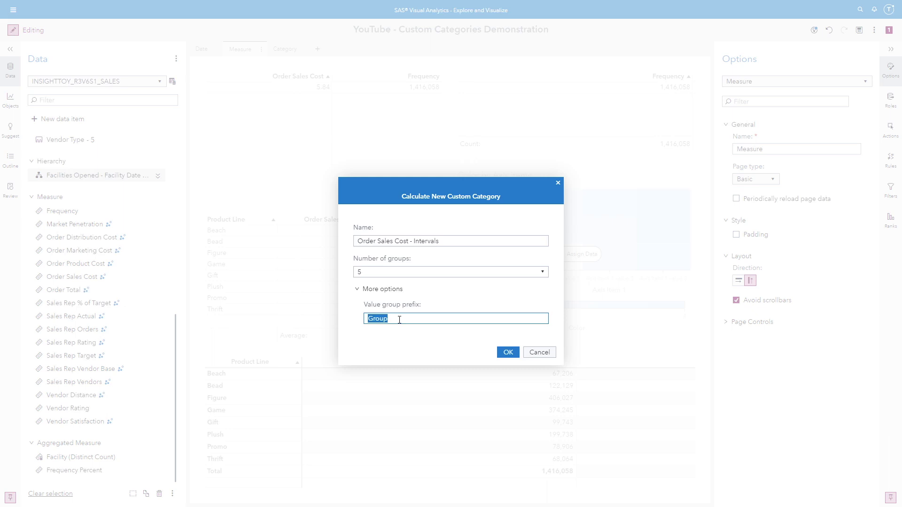
{"action": "type", "text": "Order Sales Cost"}
{"action": "left_click", "coordinate": [506, 353]}
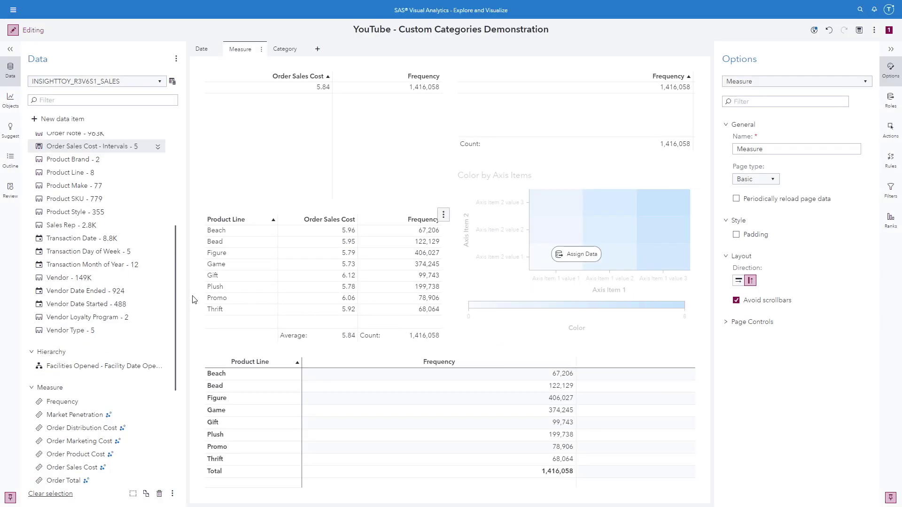
Step: Open the Order Sales Cost - Intervals custom category for editing and review its grouping options, keeping Intervals
{"action": "left_click_drag", "start_coordinate": [178, 295], "coordinate": [178, 187]}
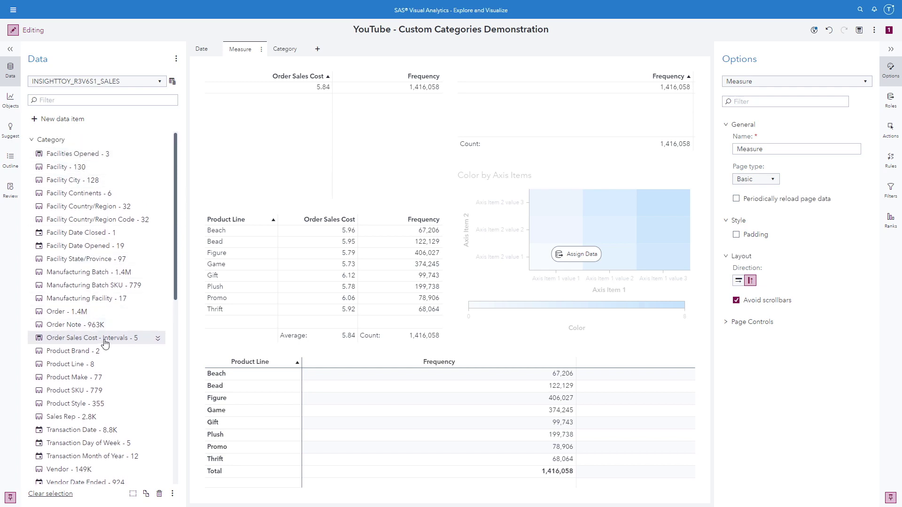
{"action": "mouse_move", "coordinate": [76, 341]}
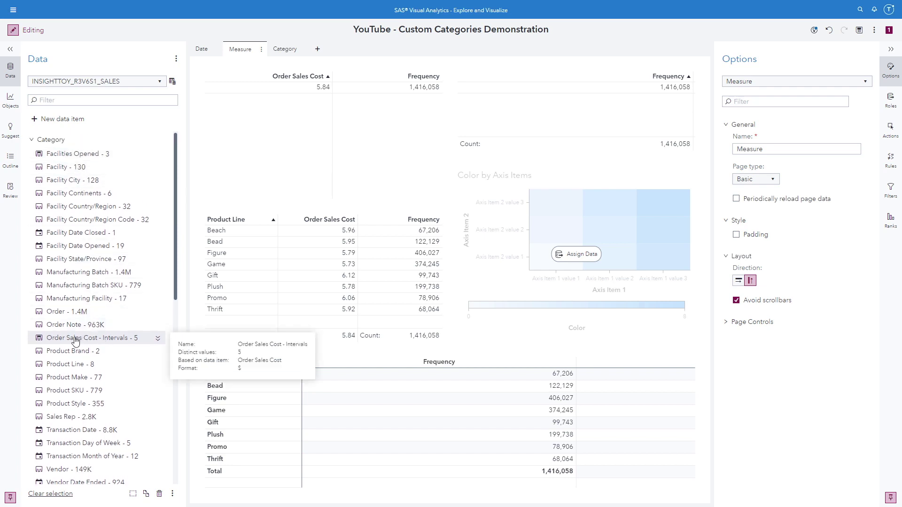
{"action": "right_click", "coordinate": [145, 339]}
{"action": "left_click", "coordinate": [171, 400]}
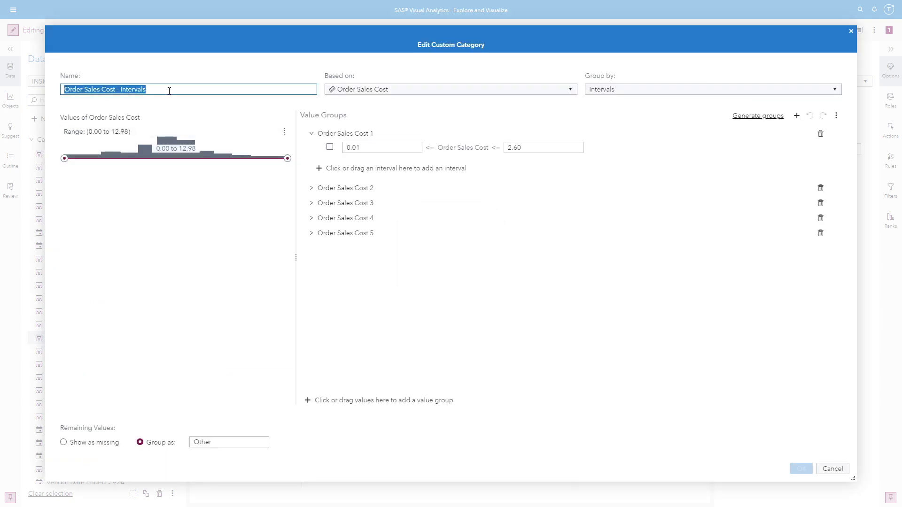
{"action": "left_click", "coordinate": [169, 90]}
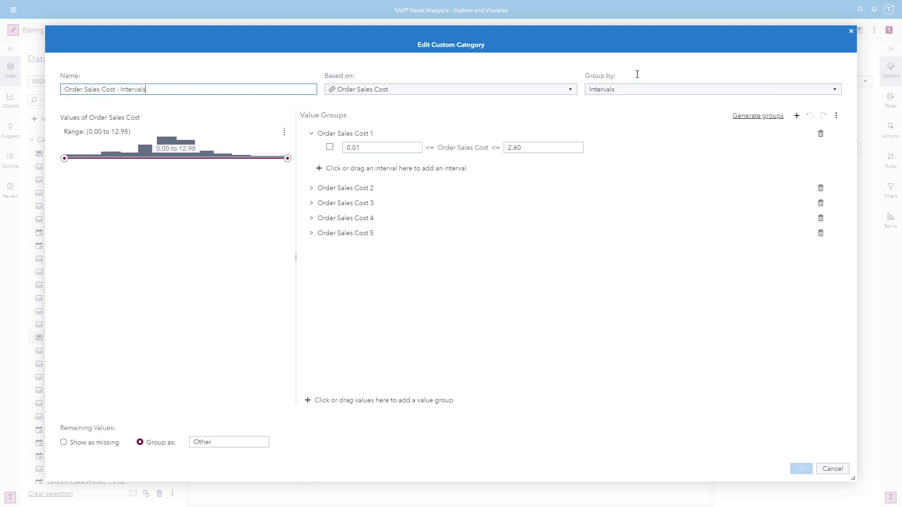
{"action": "left_click", "coordinate": [637, 98]}
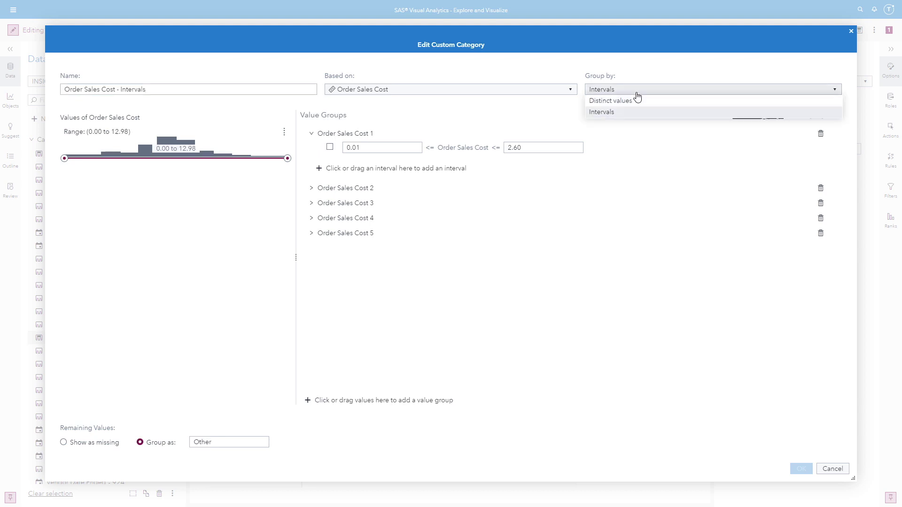
{"action": "left_click", "coordinate": [639, 73]}
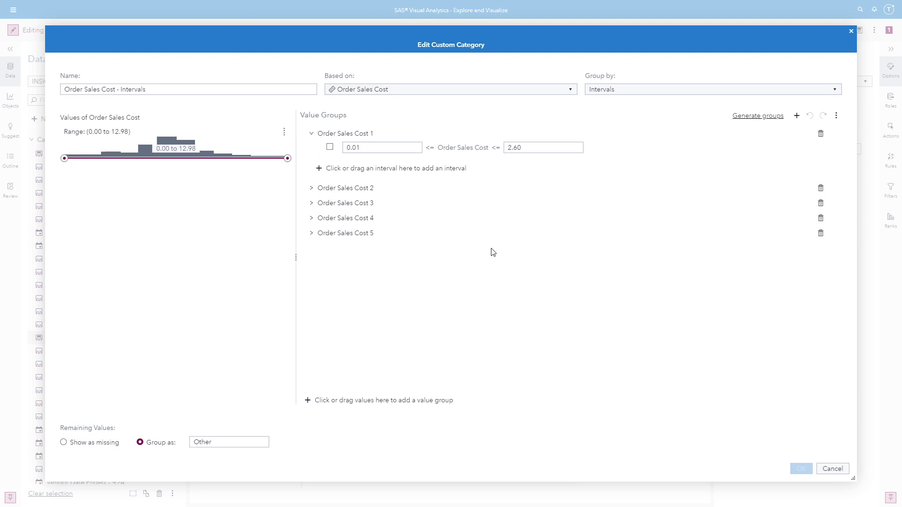
Step: Regenerate the value groups as 3 groups, keeping the "Order Sales Cost" prefix
{"action": "left_click", "coordinate": [758, 116]}
{"action": "left_click", "coordinate": [390, 257]}
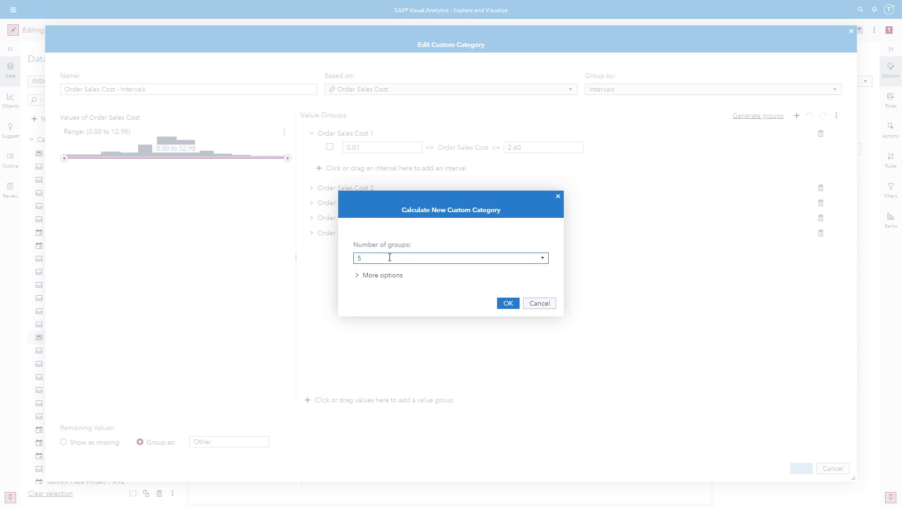
{"action": "key", "text": "BackSpace"}
{"action": "type", "text": "3"}
{"action": "left_click", "coordinate": [359, 278]}
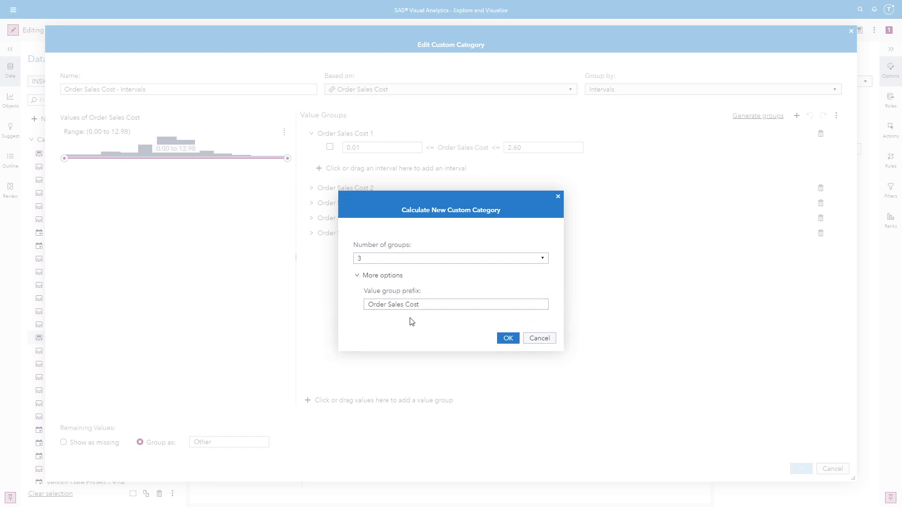
{"action": "left_click", "coordinate": [506, 339]}
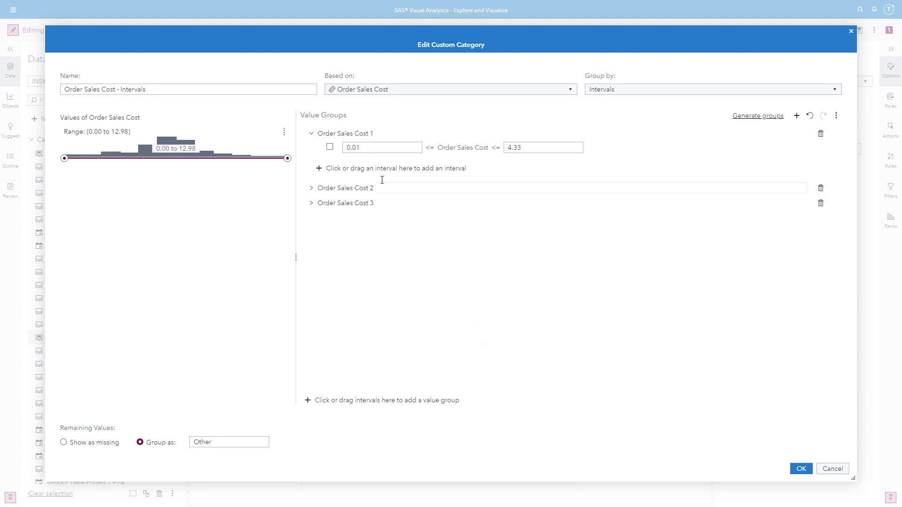
Step: Set the first value group's lower bound to 0 and rename the group "Order Sales Cost <= $4.33"
{"action": "left_click", "coordinate": [369, 147]}
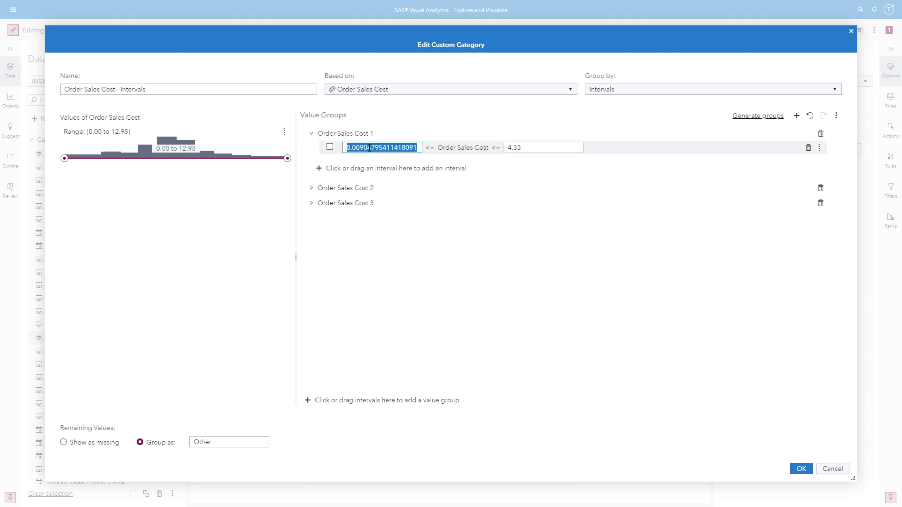
{"action": "type", "text": "0"}
{"action": "key", "text": "Return"}
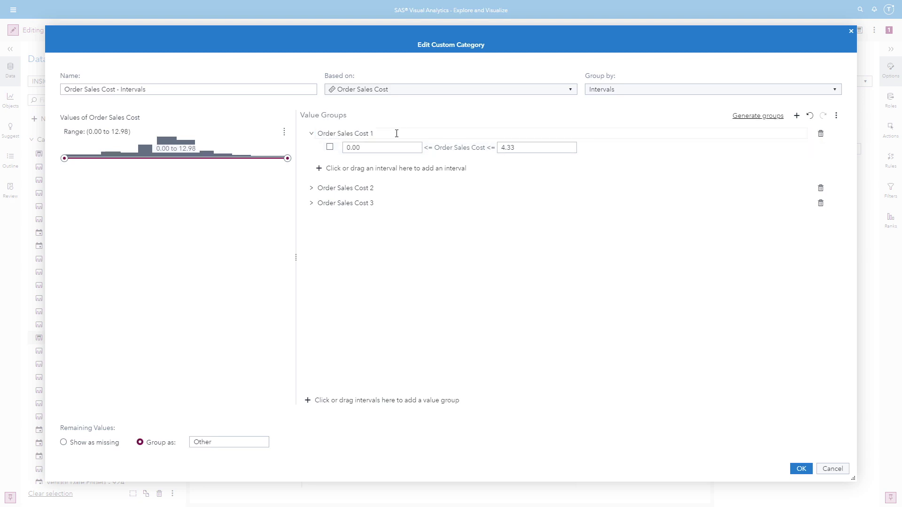
{"action": "double_click", "coordinate": [396, 133]}
{"action": "left_click", "coordinate": [396, 134]}
{"action": "key", "text": "BackSpace"}
{"action": "type", "text": "<= $4.33"}
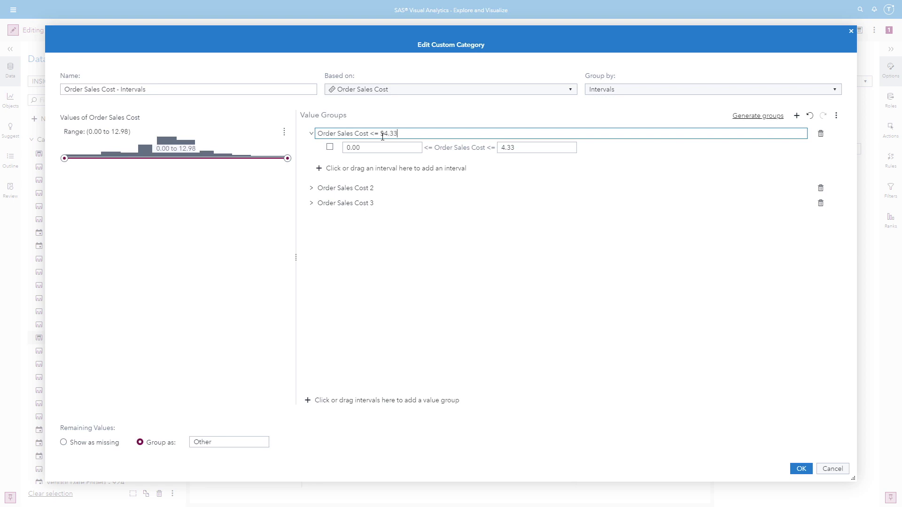
{"action": "left_click", "coordinate": [413, 122]}
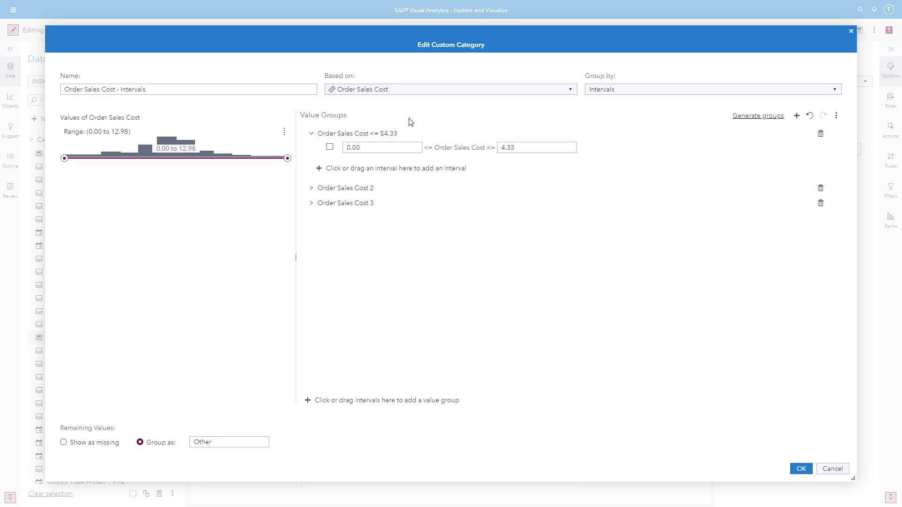
Step: Expand the second value group and rename it "Order Sales Cost <= $8.65"
{"action": "left_click", "coordinate": [312, 189]}
{"action": "double_click", "coordinate": [387, 189]}
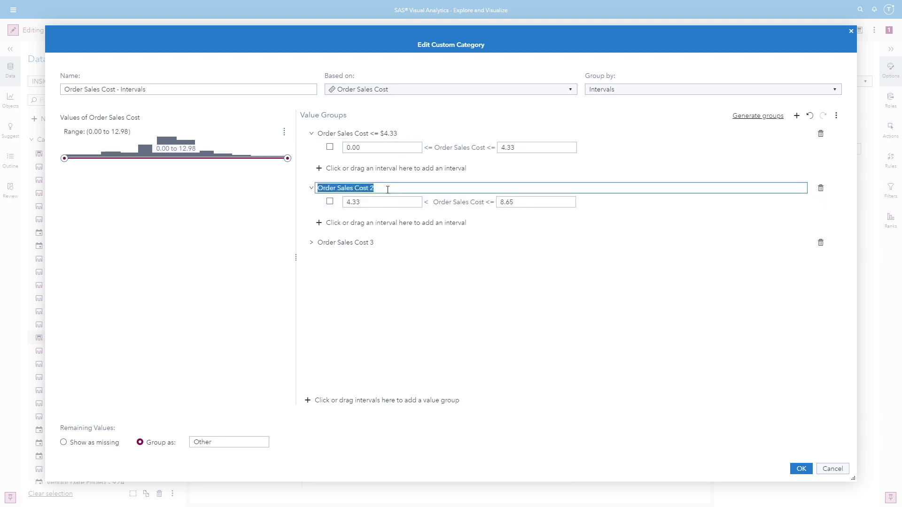
{"action": "left_click", "coordinate": [387, 189]}
{"action": "key", "text": "BackSpace"}
{"action": "type", "text": "<= $"}
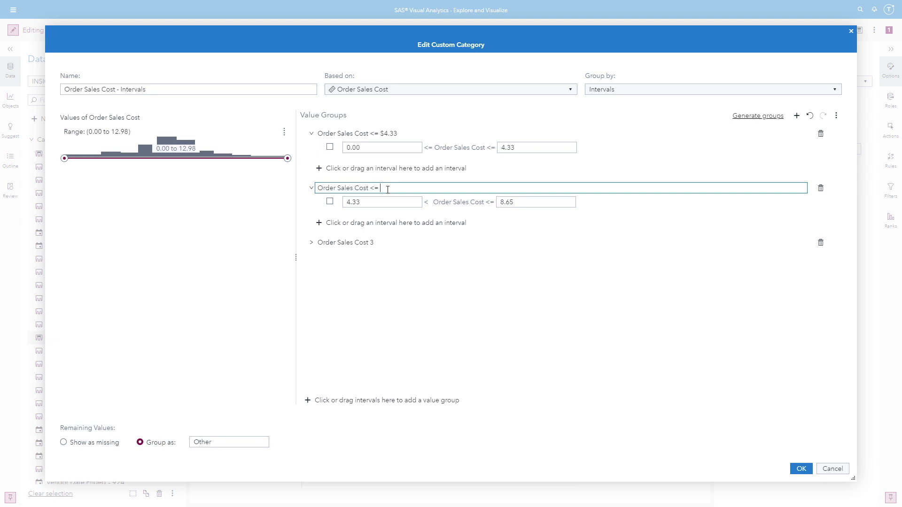
{"action": "type", "text": "8.65"}
{"action": "key", "text": "Return"}
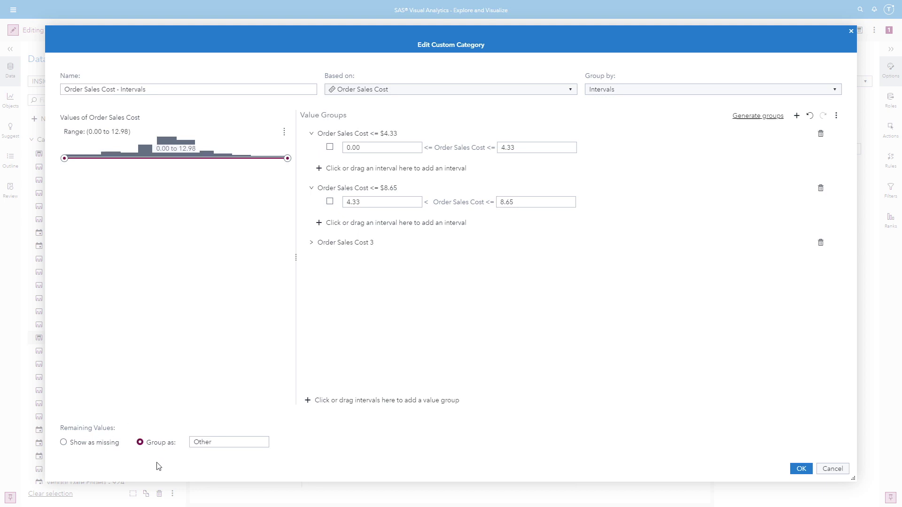
Step: Name the group for the remaining values "Order Sales Cost > $8.65"
{"action": "double_click", "coordinate": [210, 442]}
{"action": "type", "text": "Order Sales Cost > $8.65"}
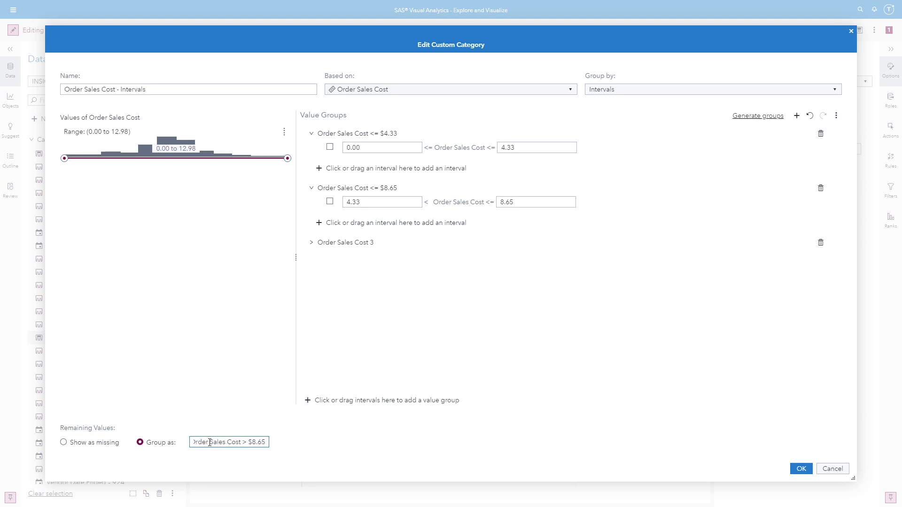
{"action": "left_click", "coordinate": [299, 461]}
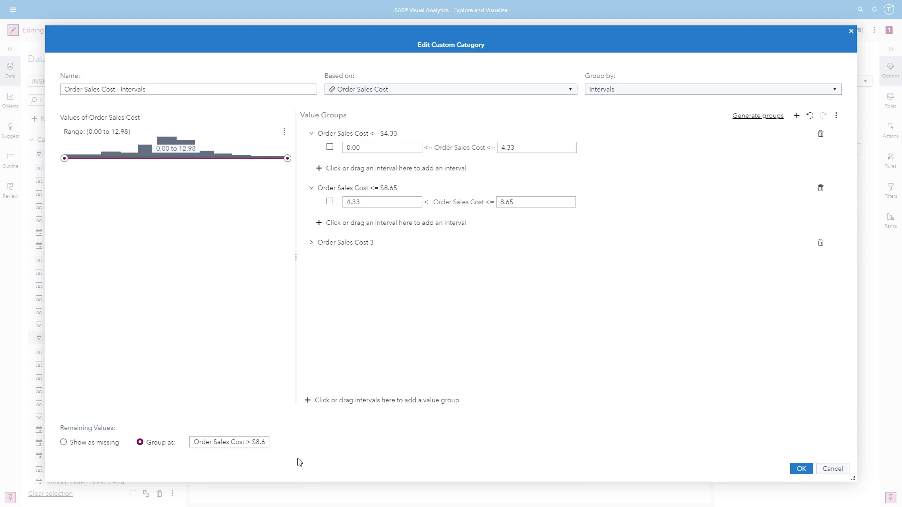
Step: Delete the third value group, Order Sales Cost 3, and save the custom category
{"action": "left_click", "coordinate": [311, 244]}
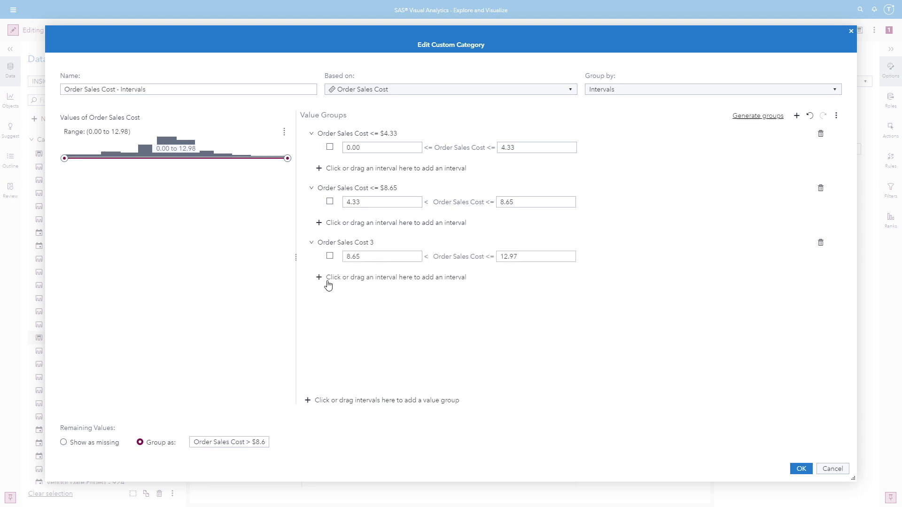
{"action": "left_click", "coordinate": [820, 243]}
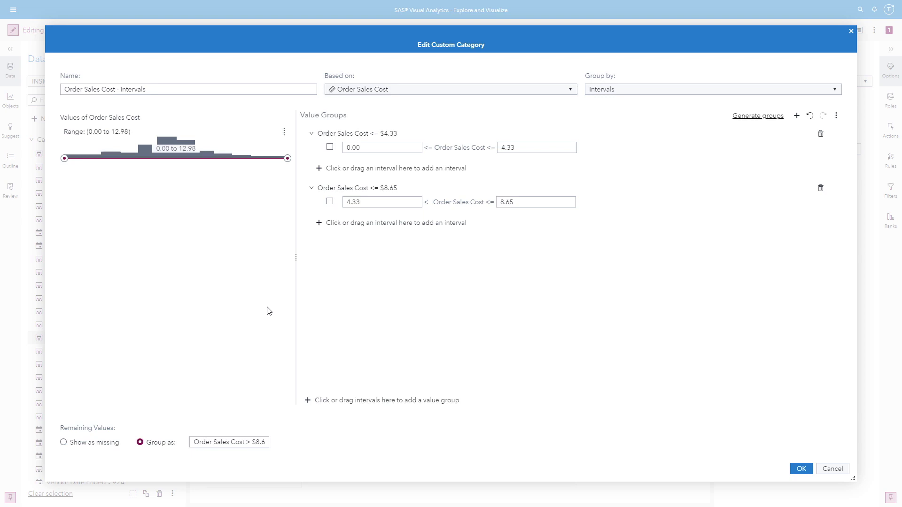
{"action": "left_click", "coordinate": [800, 469]}
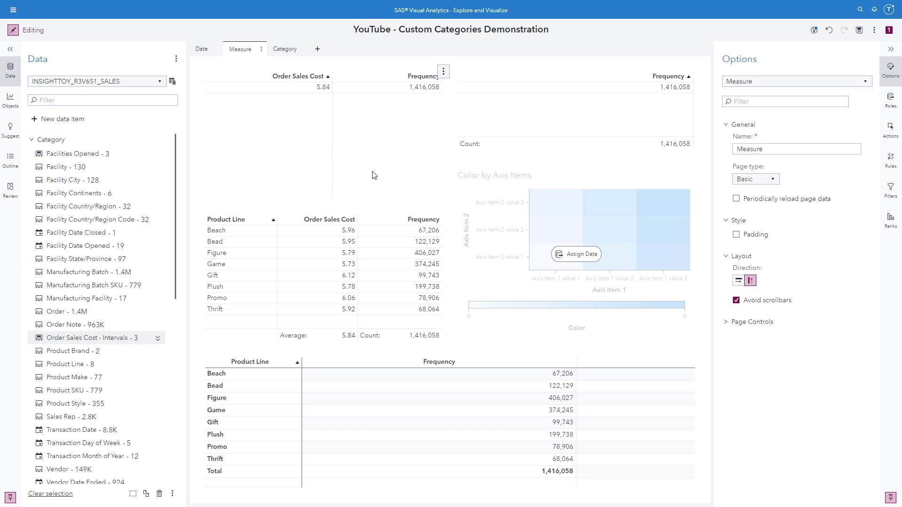
Step: Add Order Sales Cost - Intervals to the Frequency-only list table and place it before the Frequency column
{"action": "left_click", "coordinate": [369, 141]}
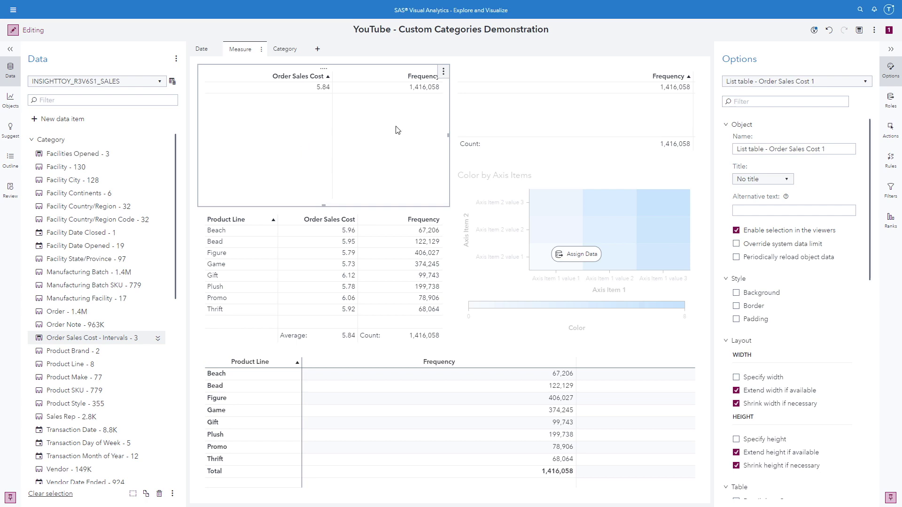
{"action": "left_click", "coordinate": [529, 115]}
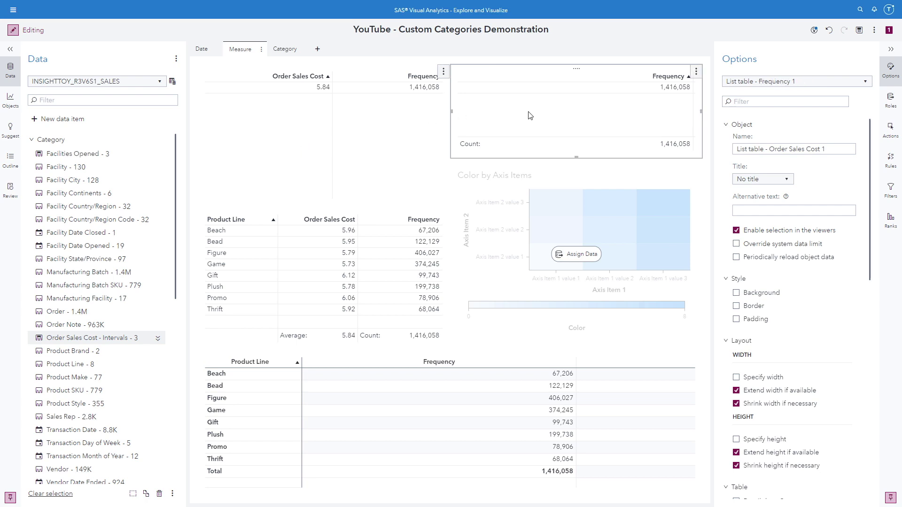
{"action": "left_click", "coordinate": [736, 439]}
{"action": "left_click", "coordinate": [891, 99]}
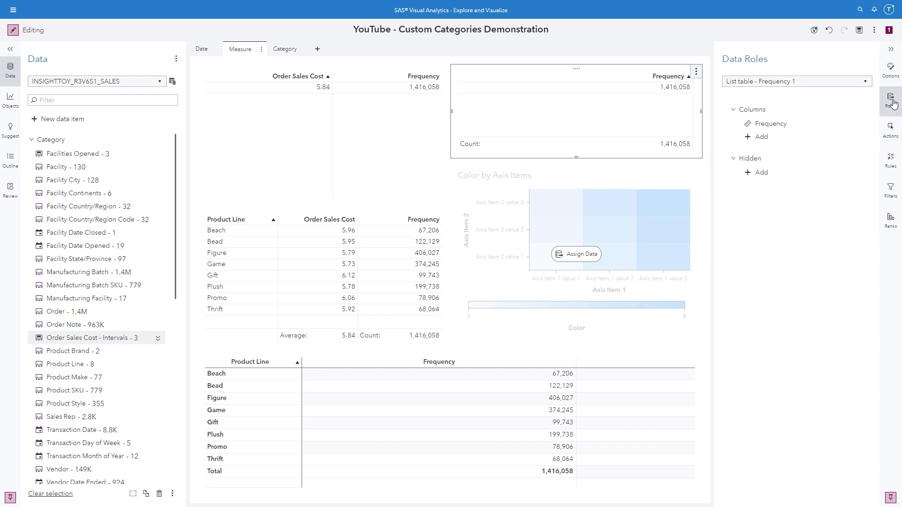
{"action": "left_click", "coordinate": [748, 137]}
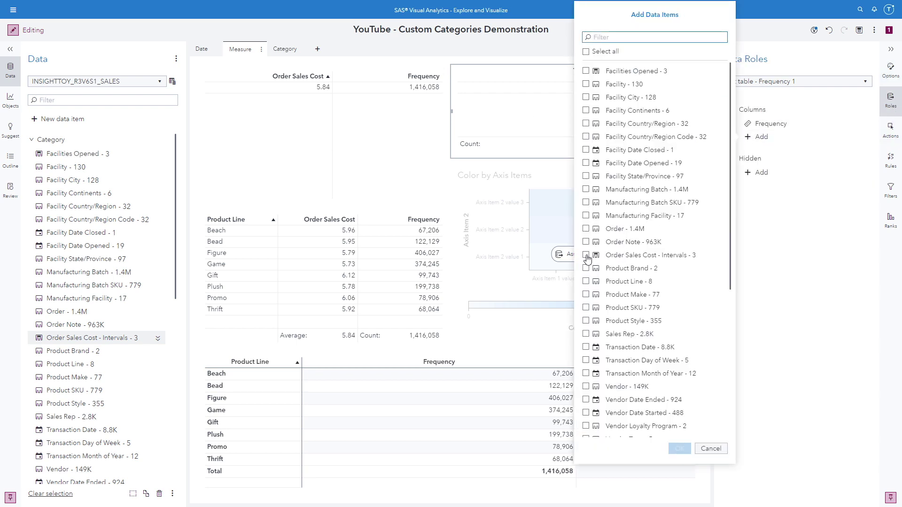
{"action": "left_click", "coordinate": [586, 255]}
{"action": "left_click", "coordinate": [680, 449]}
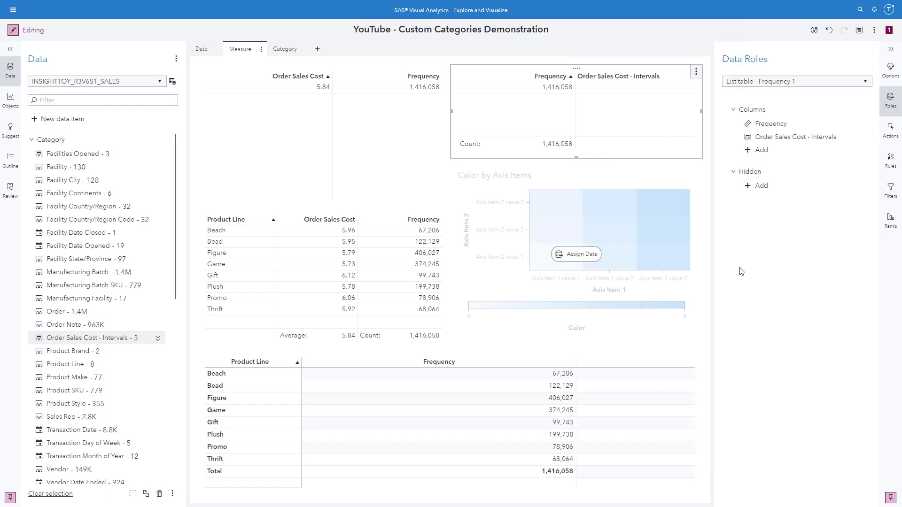
{"action": "left_click_drag", "start_coordinate": [764, 138], "coordinate": [763, 126]}
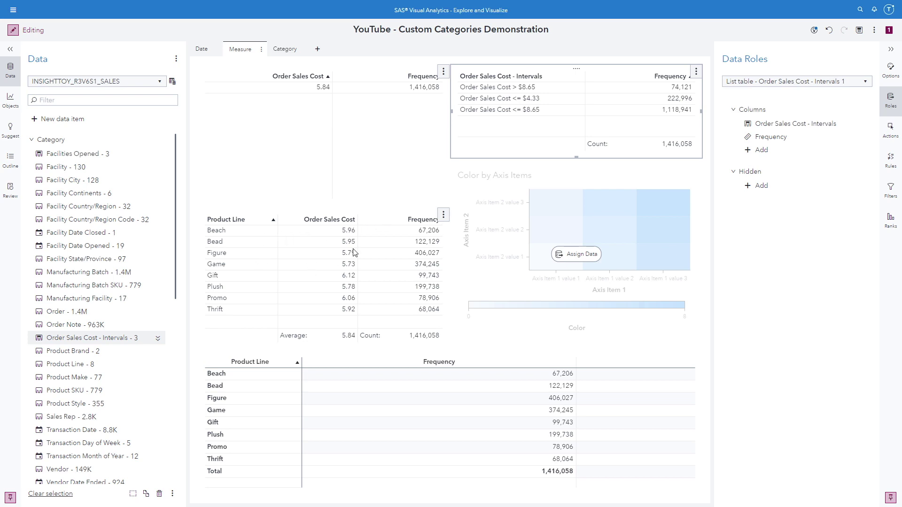
Step: Assign Order Sales Cost - Intervals and Product Line as the axis items of the empty heat map
{"action": "left_click", "coordinate": [590, 177]}
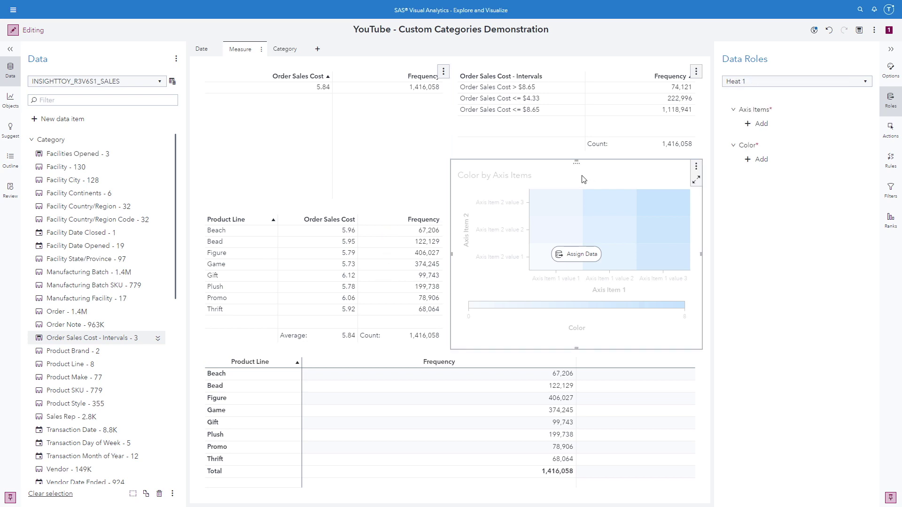
{"action": "left_click", "coordinate": [749, 125]}
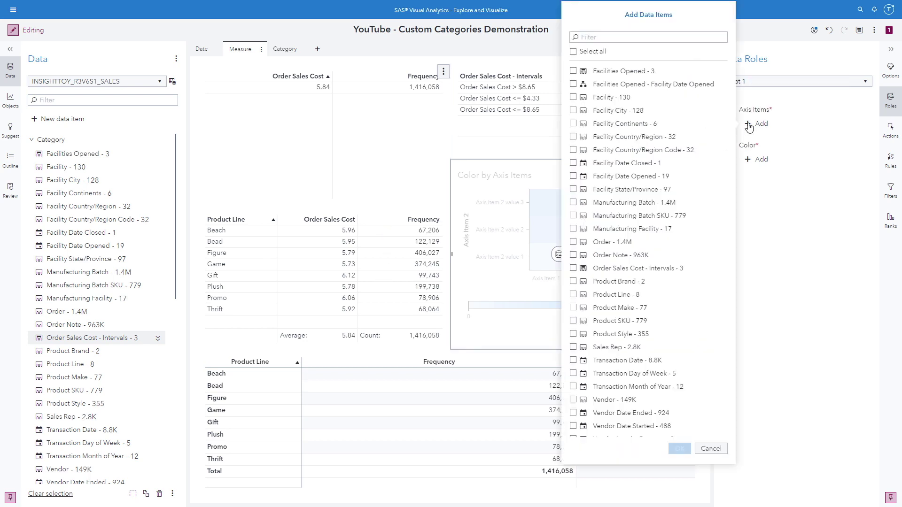
{"action": "left_click", "coordinate": [566, 270]}
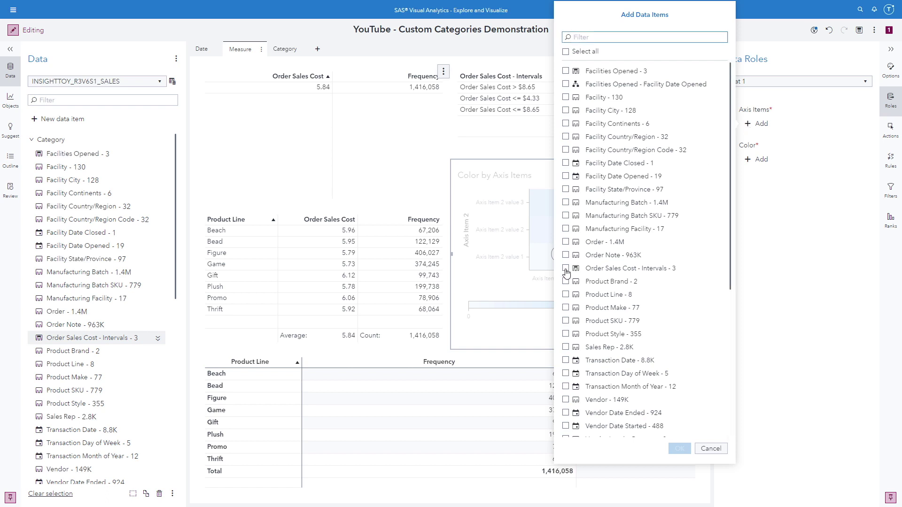
{"action": "left_click", "coordinate": [565, 294]}
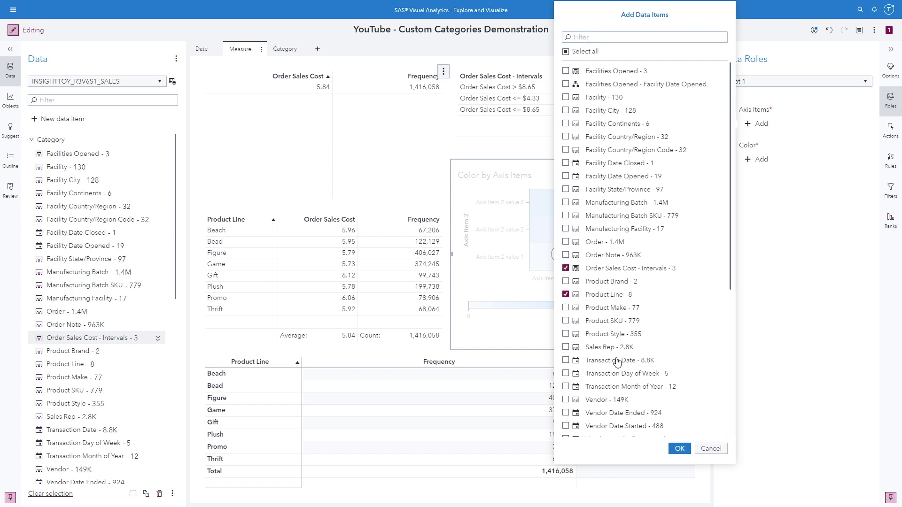
{"action": "left_click", "coordinate": [679, 448]}
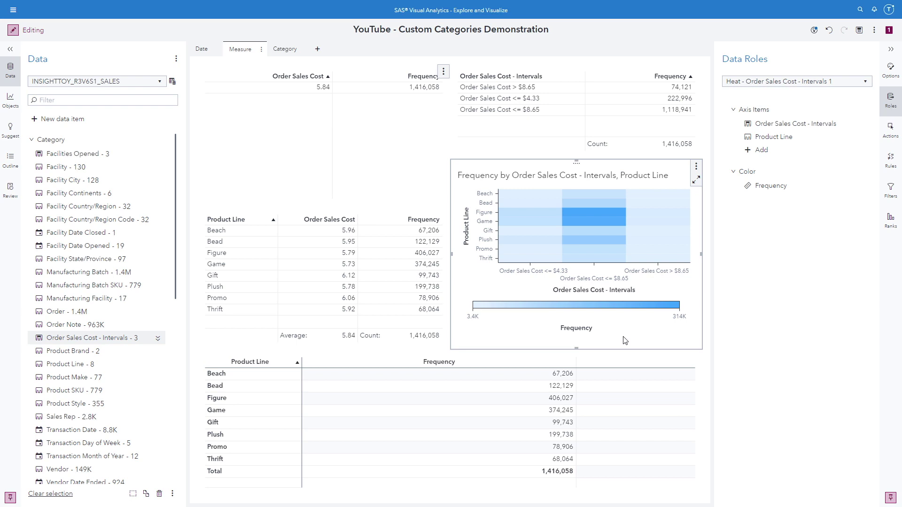
Step: Add Order Sales Cost - Intervals to the columns of the Product Line crosstab
{"action": "left_click", "coordinate": [619, 362]}
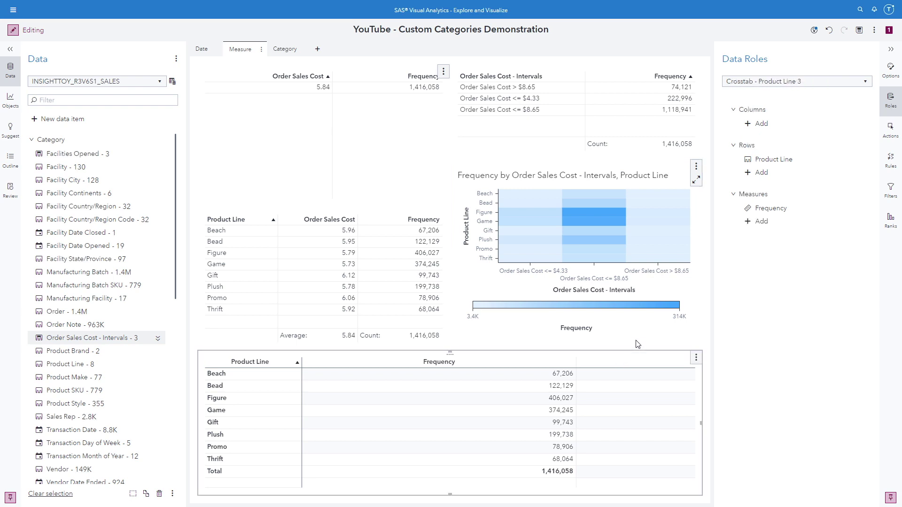
{"action": "left_click", "coordinate": [746, 124]}
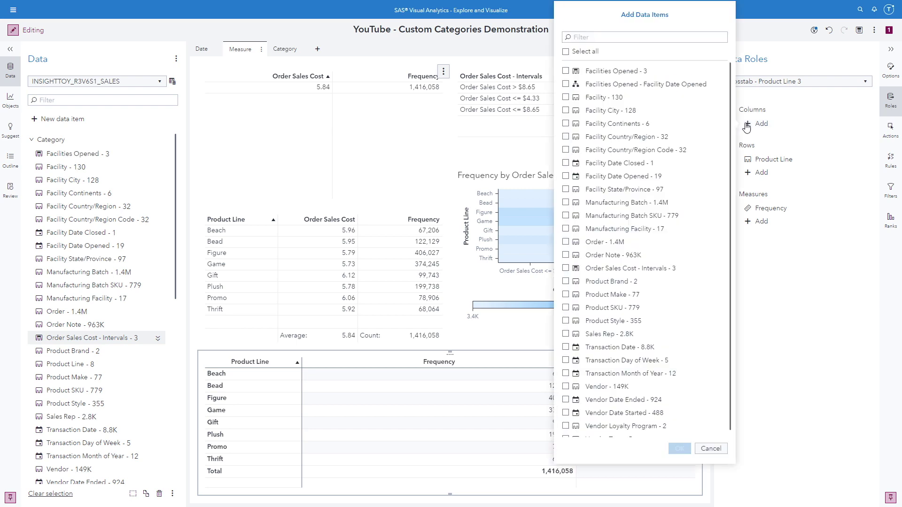
{"action": "left_click", "coordinate": [566, 269]}
{"action": "left_click", "coordinate": [681, 450]}
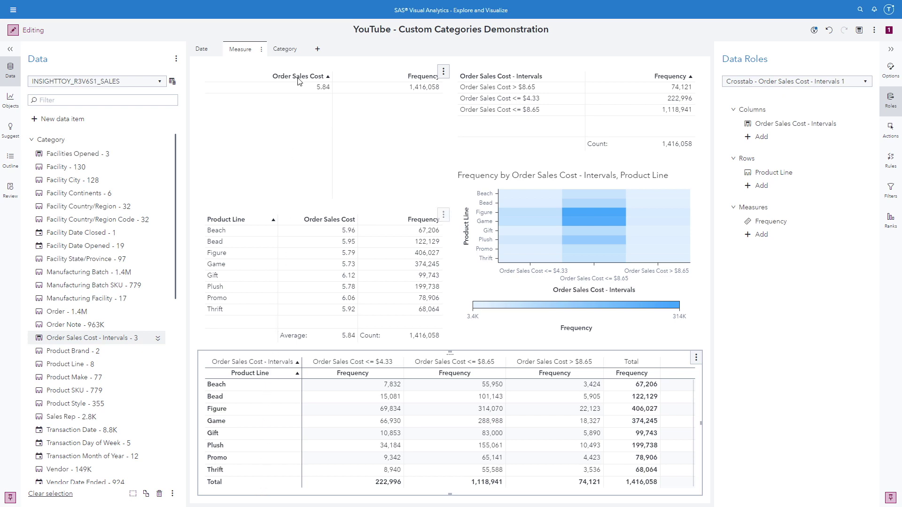
Step: On the Category page, compare the matching product lines in the Insight Toy and Mega Corp list tables
{"action": "left_click", "coordinate": [286, 50]}
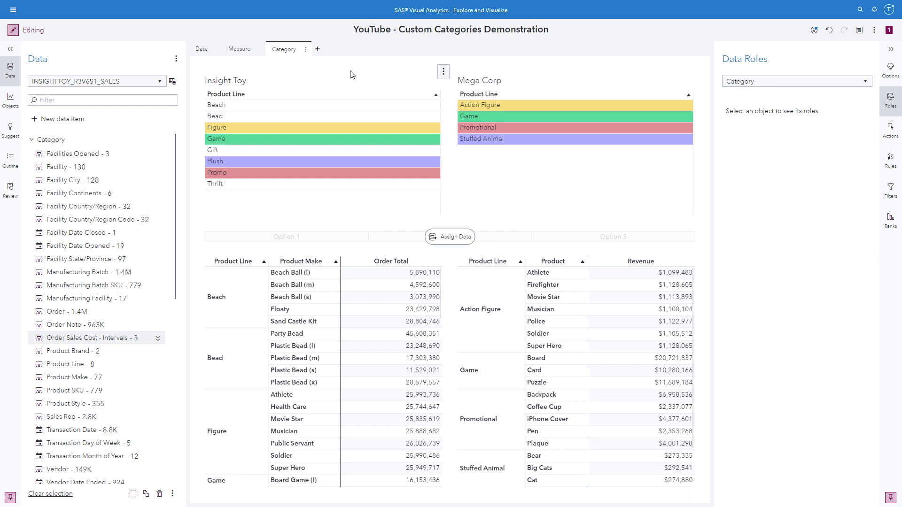
{"action": "left_click", "coordinate": [280, 88]}
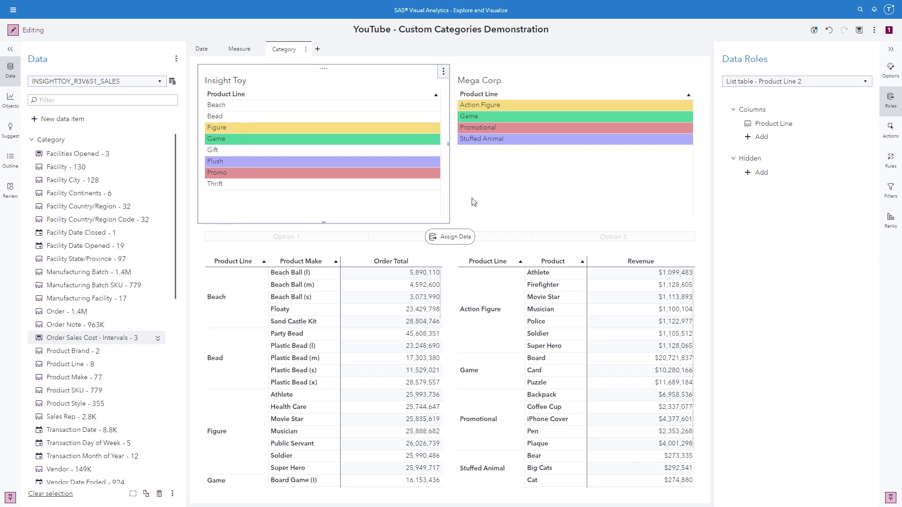
{"action": "left_click", "coordinate": [501, 185]}
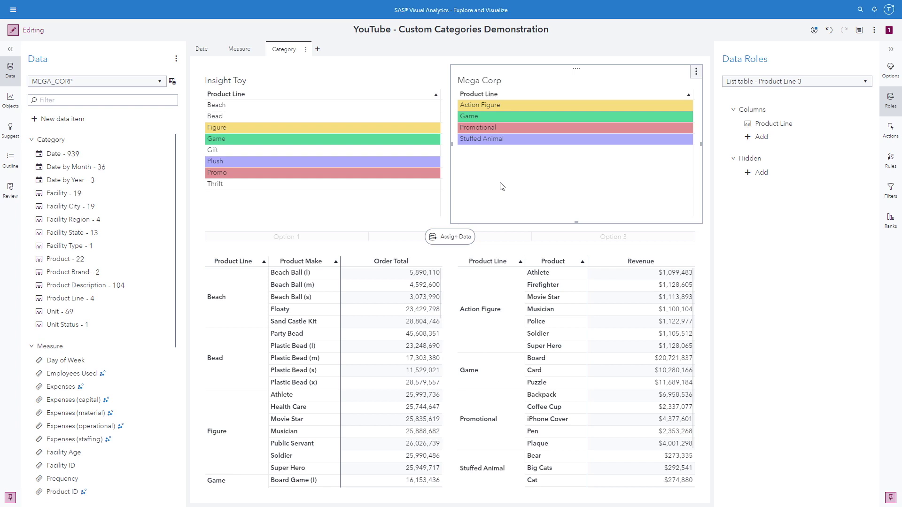
{"action": "left_click", "coordinate": [394, 128]}
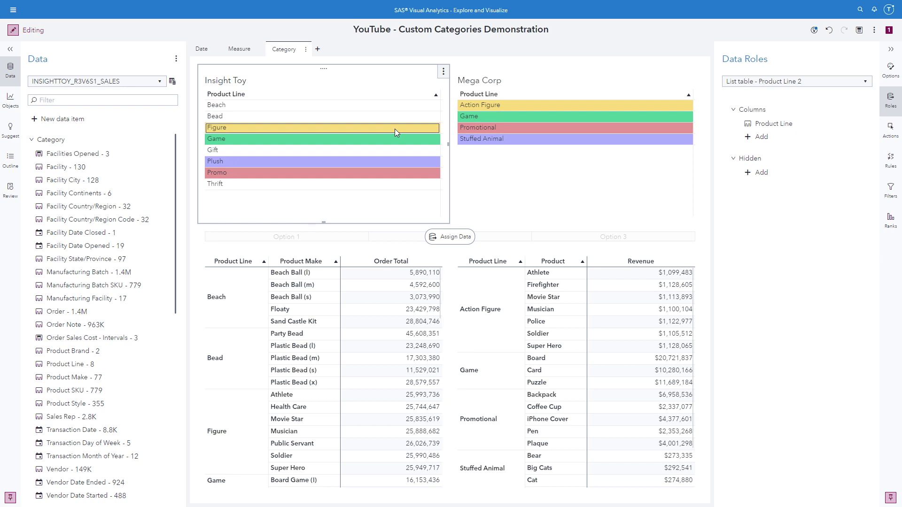
{"action": "left_click", "coordinate": [394, 139]}
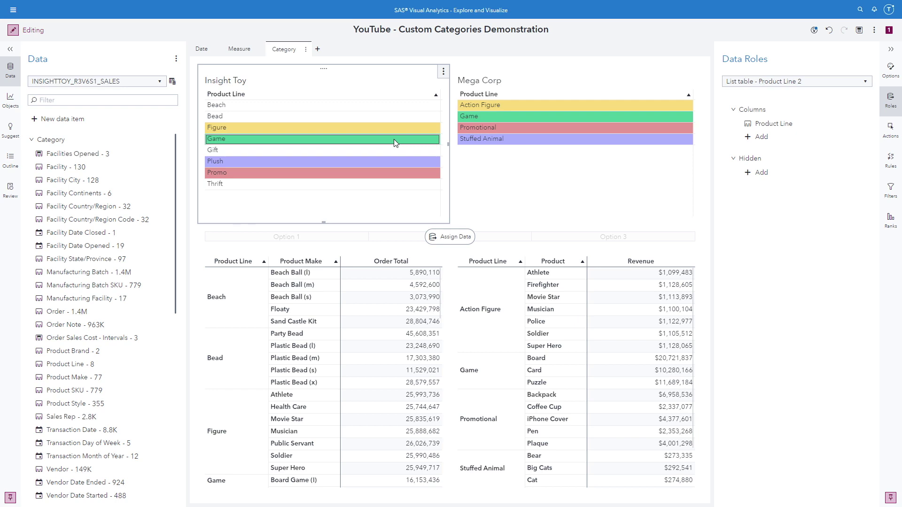
{"action": "left_click", "coordinate": [392, 164]}
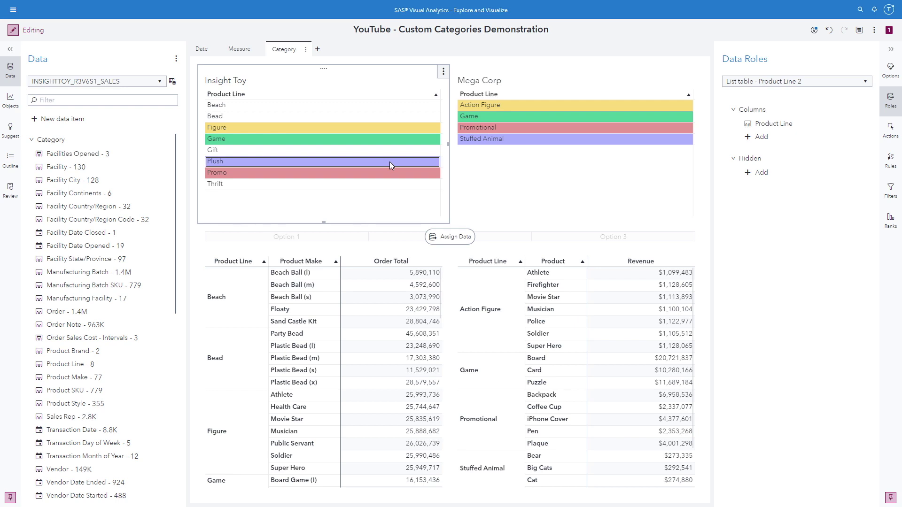
{"action": "left_click", "coordinate": [387, 175]}
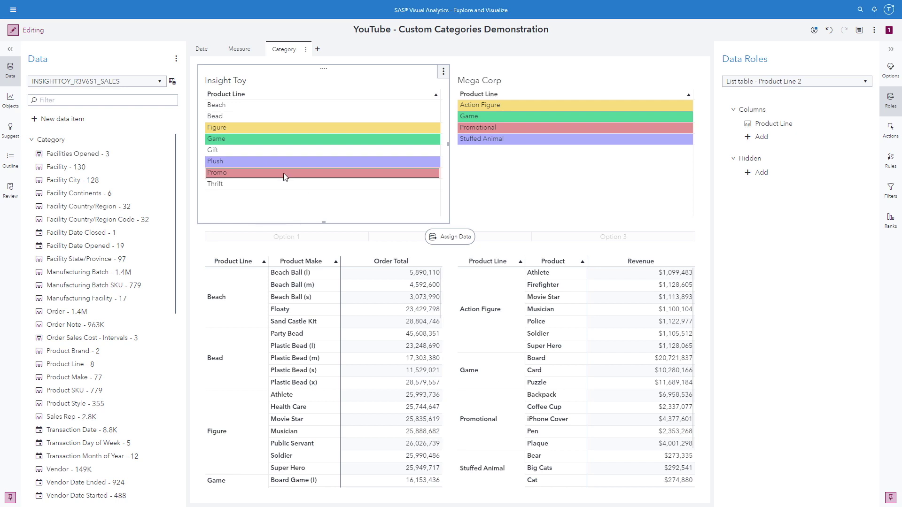
{"action": "left_click", "coordinate": [605, 195]}
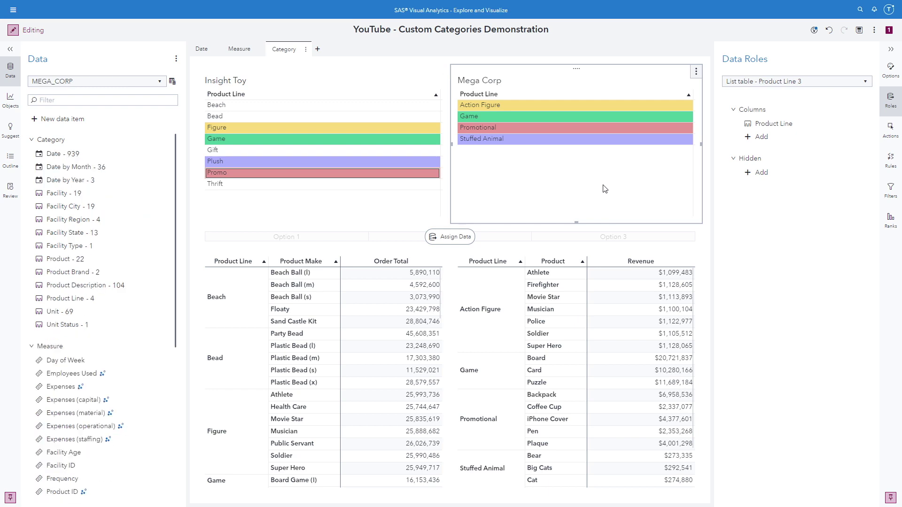
{"action": "left_click", "coordinate": [574, 103]}
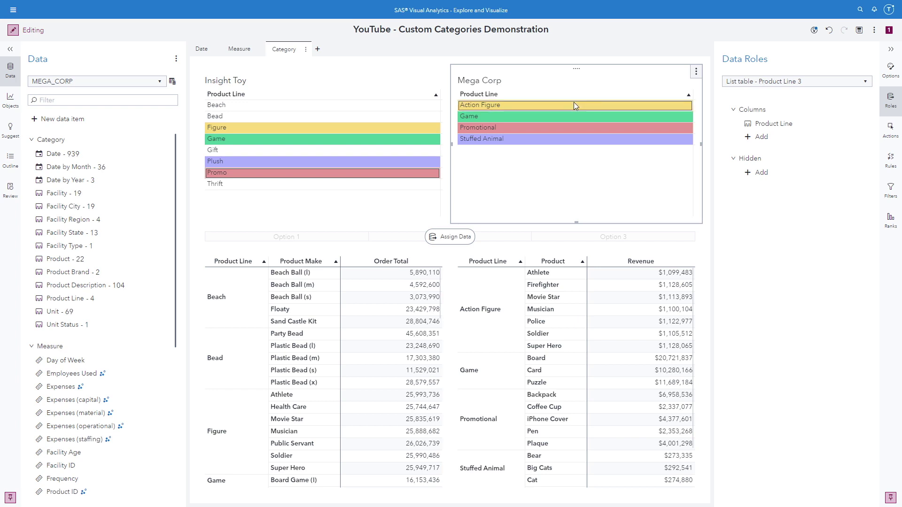
{"action": "left_click", "coordinate": [557, 143]}
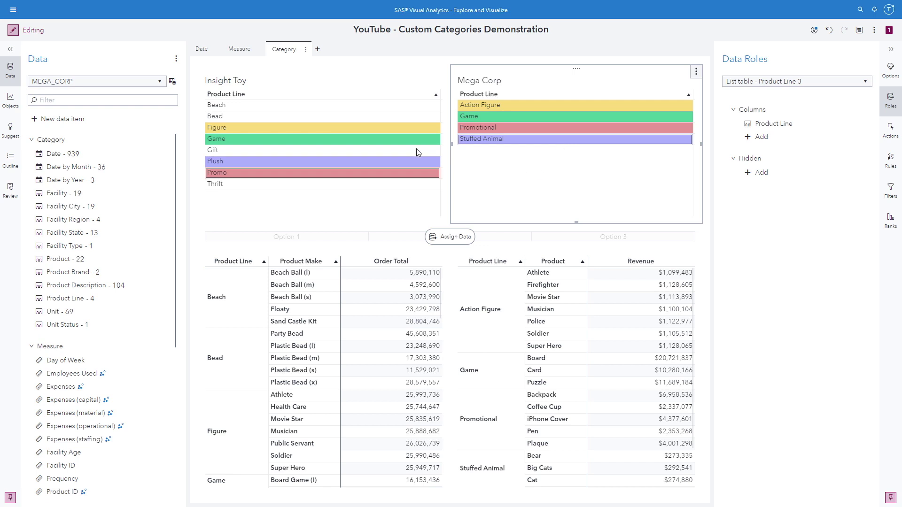
Step: Start a new custom category based on Product Line from the INSIGHTTOY_R3V6S1_SALES data source
{"action": "left_click", "coordinate": [98, 86]}
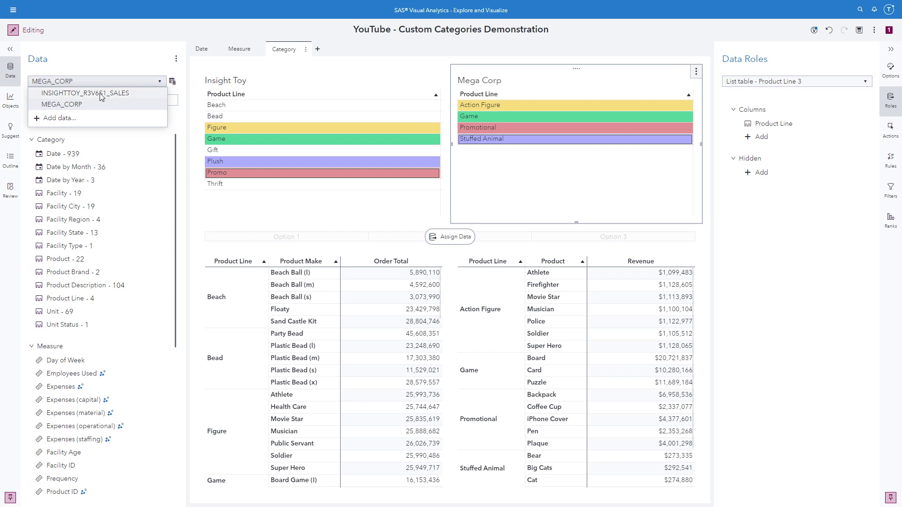
{"action": "left_click", "coordinate": [100, 92]}
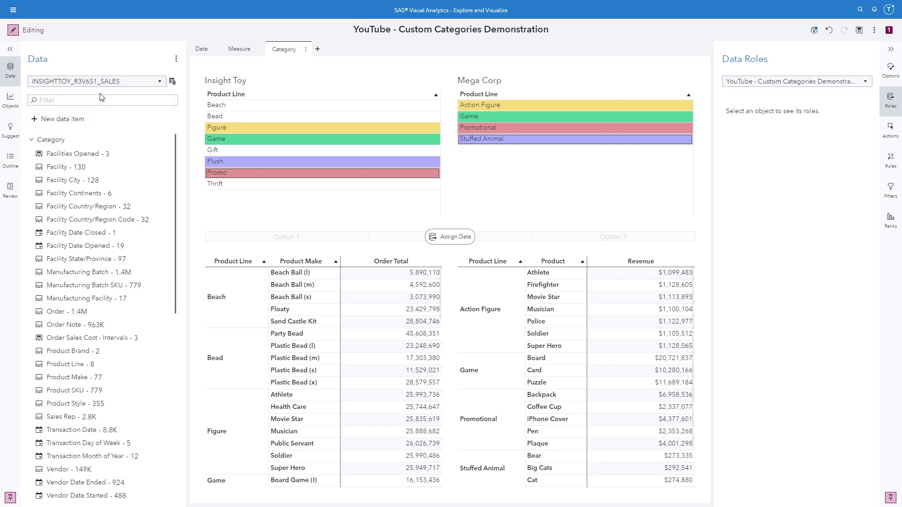
{"action": "right_click", "coordinate": [99, 368]}
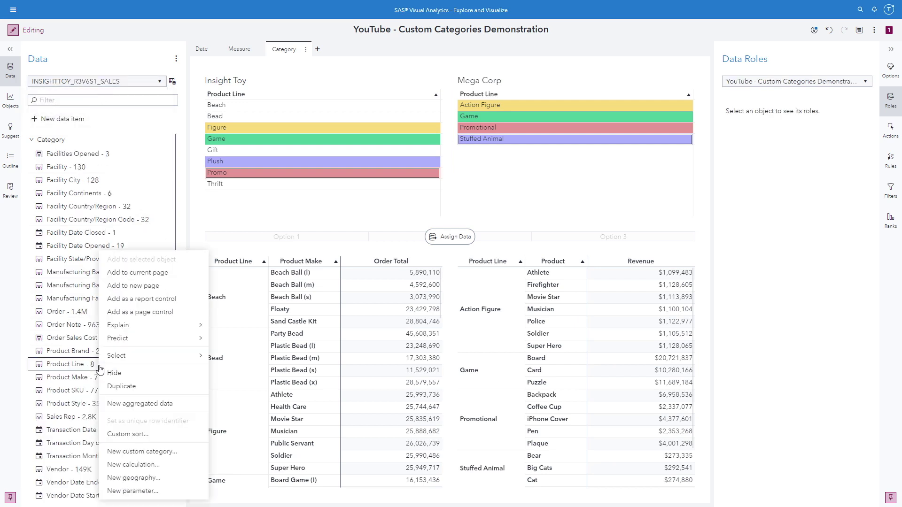
{"action": "left_click", "coordinate": [154, 453]}
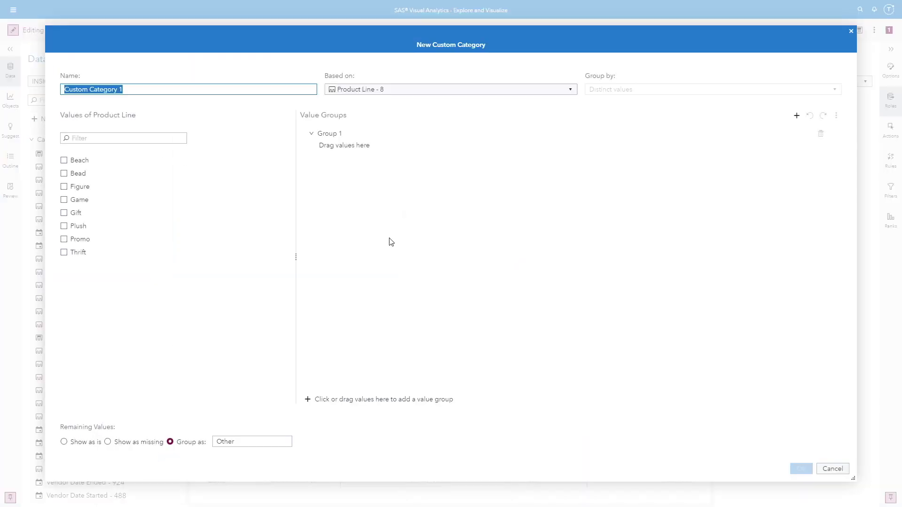
Step: Rename the first value group of the new custom category "Promotional"
{"action": "double_click", "coordinate": [349, 135]}
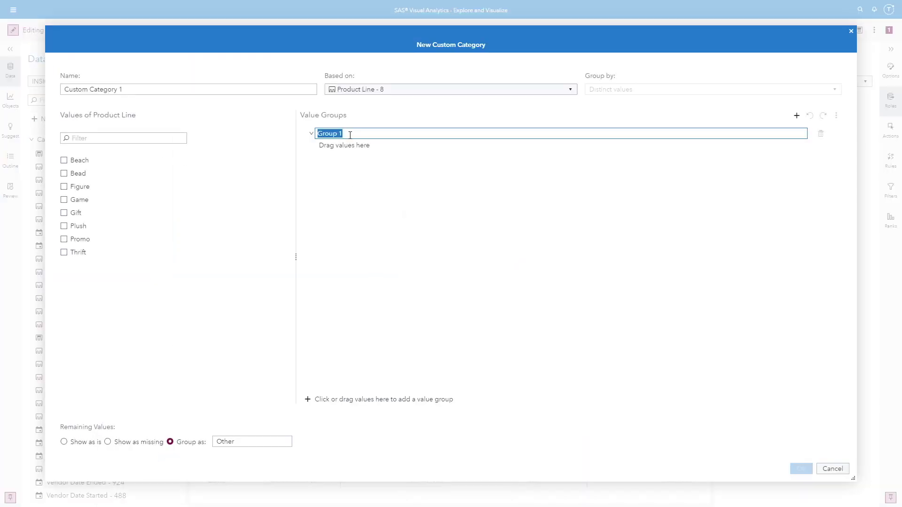
{"action": "type", "text": "Promotional"}
{"action": "key", "text": "Return"}
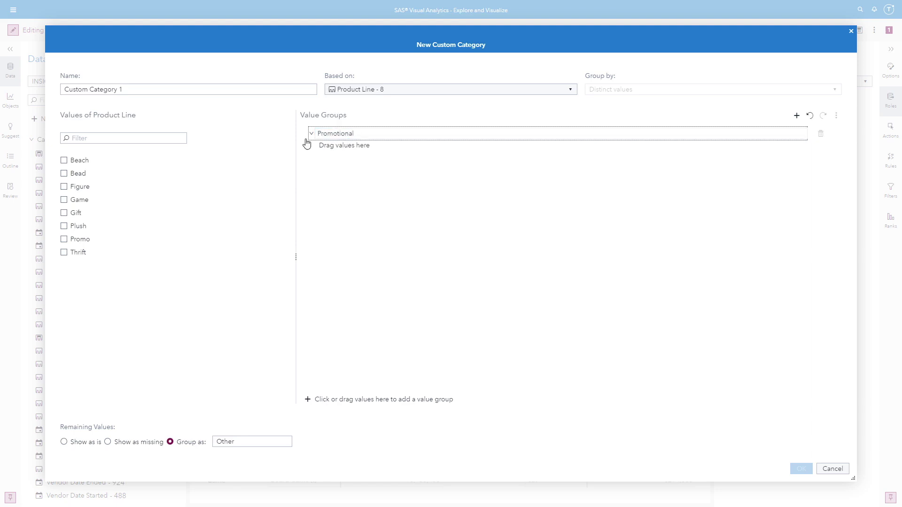
Step: Assign the Promo value to the Promotional group and set the remaining values to show as is
{"action": "left_click", "coordinate": [65, 239]}
{"action": "left_click_drag", "start_coordinate": [82, 242], "coordinate": [362, 144]}
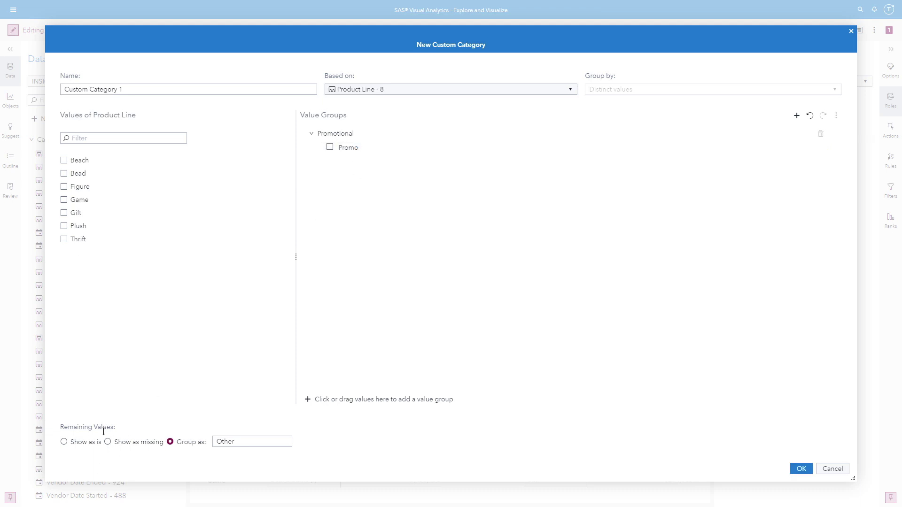
{"action": "left_click", "coordinate": [64, 442]}
Step: Name the Insight Toy custom category "Product Line Custom" and create it
{"action": "triple_click", "coordinate": [144, 90]}
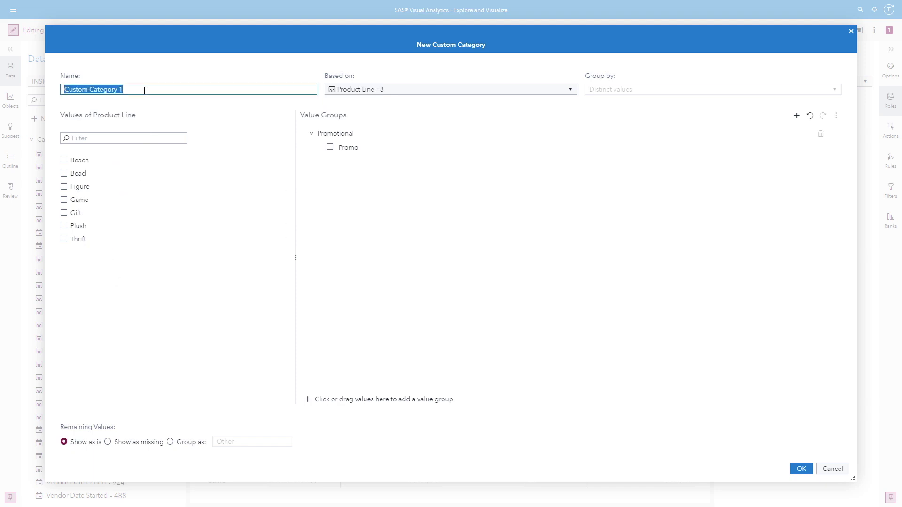
{"action": "type", "text": "Product Line Custom"}
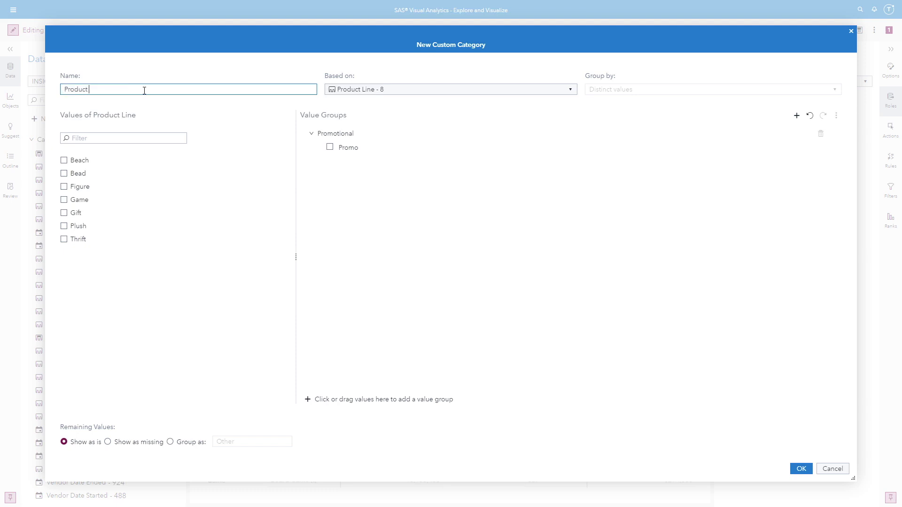
{"action": "left_click", "coordinate": [800, 469]}
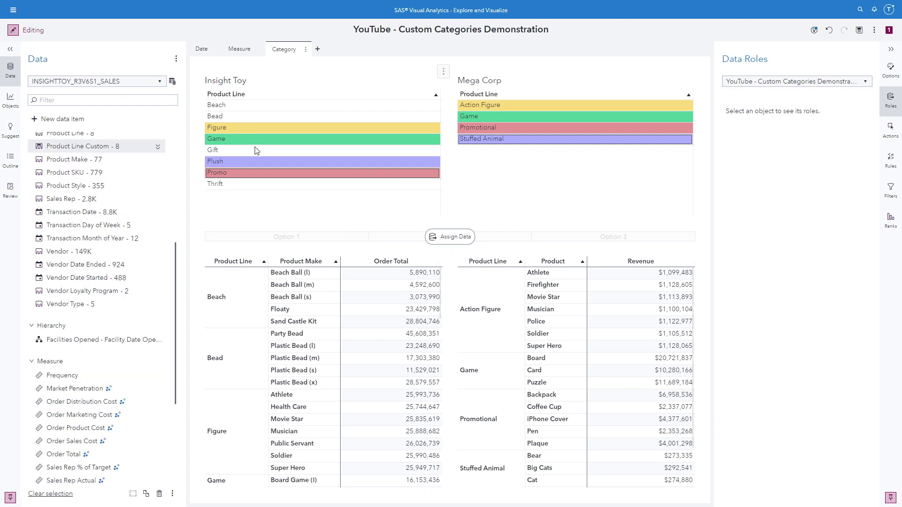
Step: Switch to the MEGA_CORP data source and start a new custom category based on its Product Line
{"action": "left_click", "coordinate": [131, 83]}
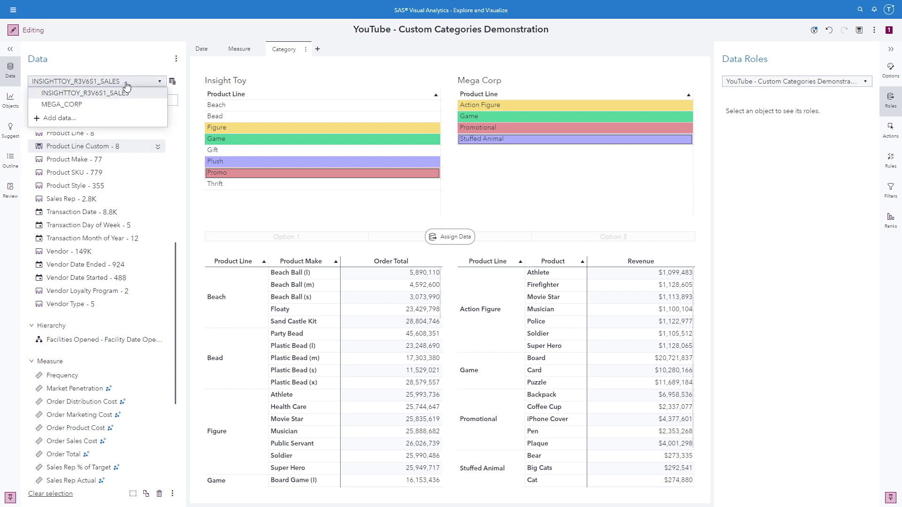
{"action": "left_click", "coordinate": [79, 106]}
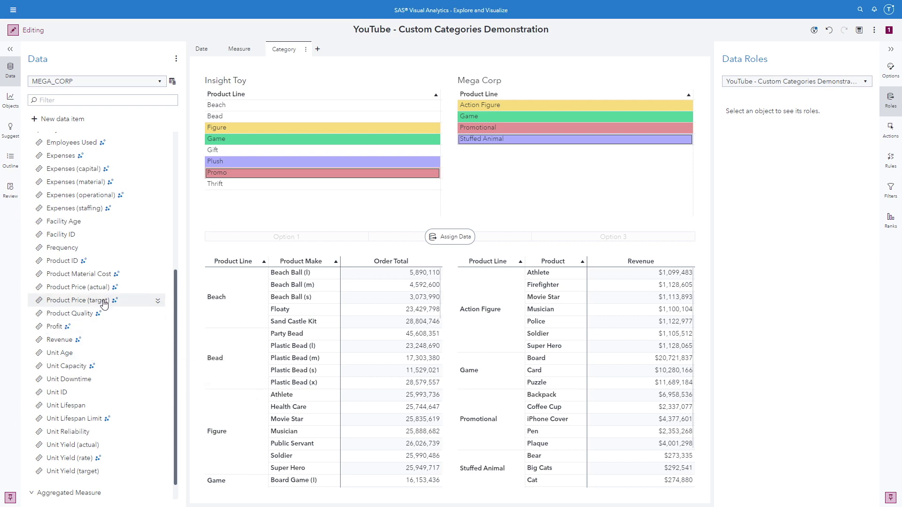
{"action": "scroll", "coordinate": [181, 301], "scroll_direction": "up", "scroll_amount": 2}
{"action": "scroll", "coordinate": [181, 279], "scroll_direction": "up", "scroll_amount": 6}
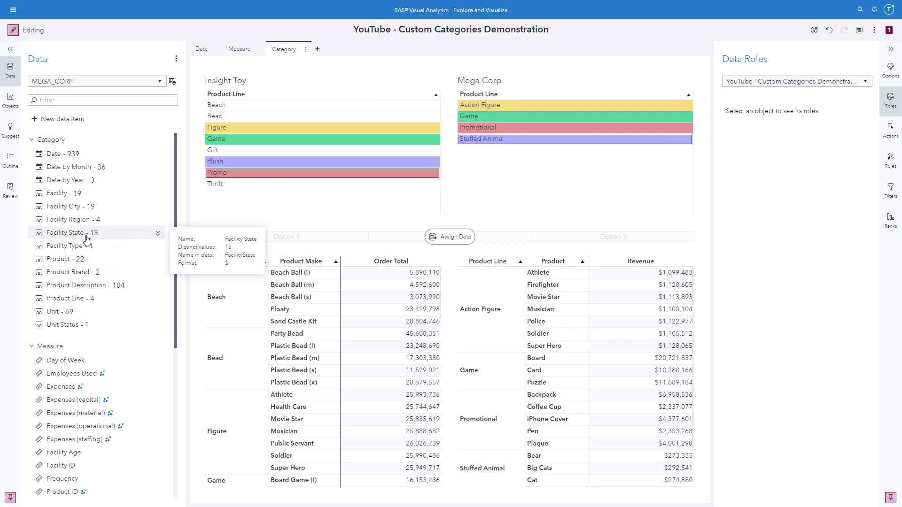
{"action": "right_click", "coordinate": [97, 304]}
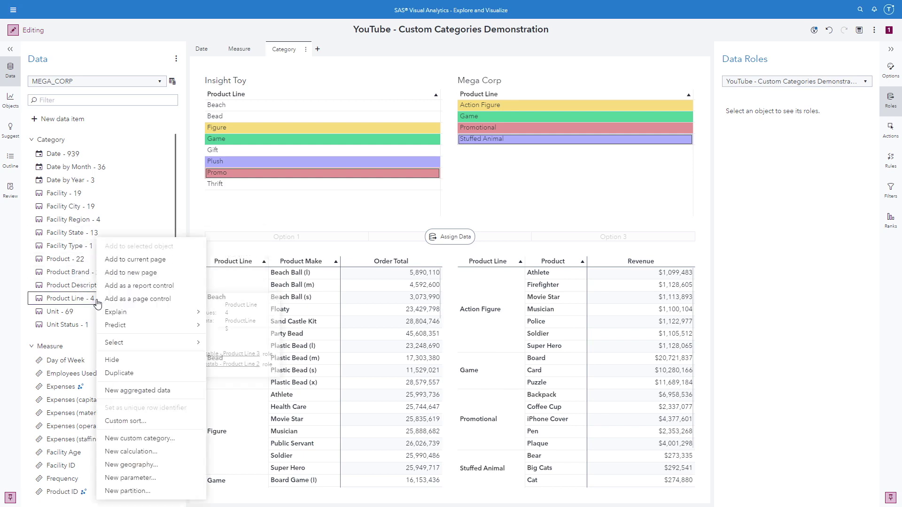
{"action": "left_click", "coordinate": [157, 440]}
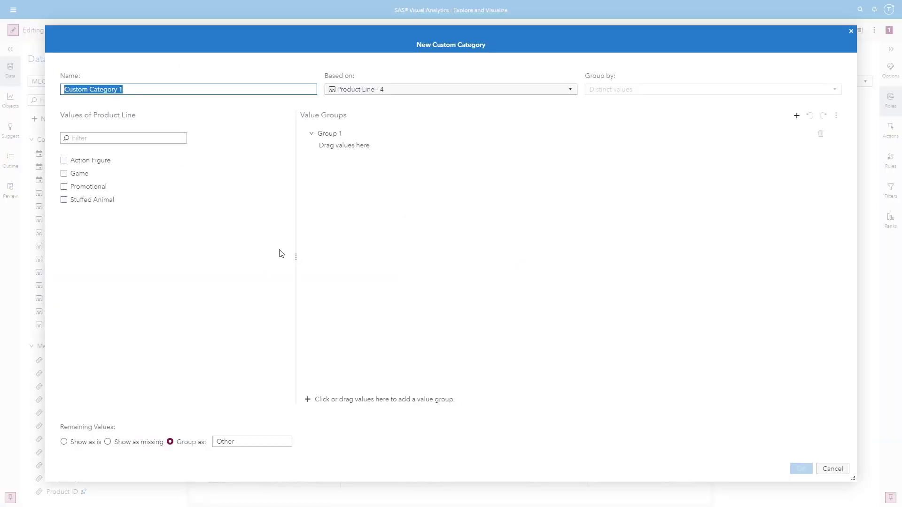
Step: Rename the first value group "Figure" and assign the Action Figure value to it
{"action": "left_click", "coordinate": [347, 135]}
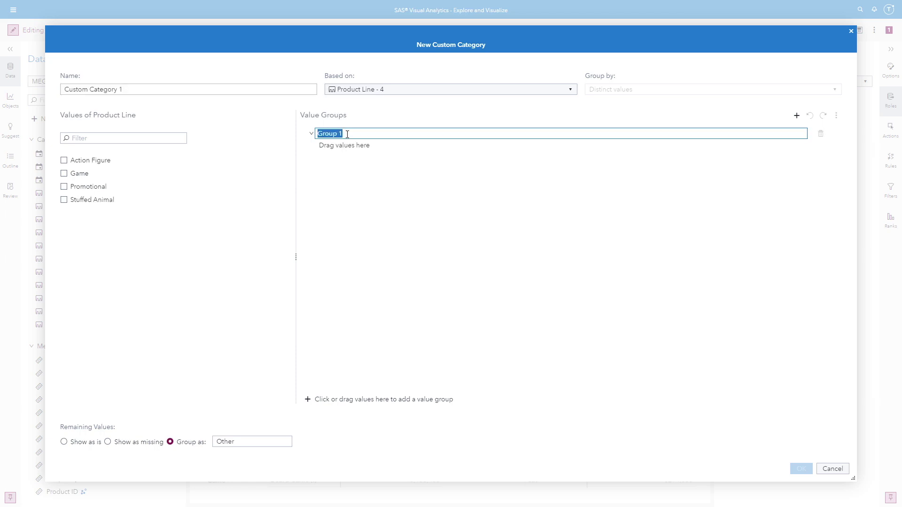
{"action": "type", "text": "Figure"}
{"action": "key", "text": "Return"}
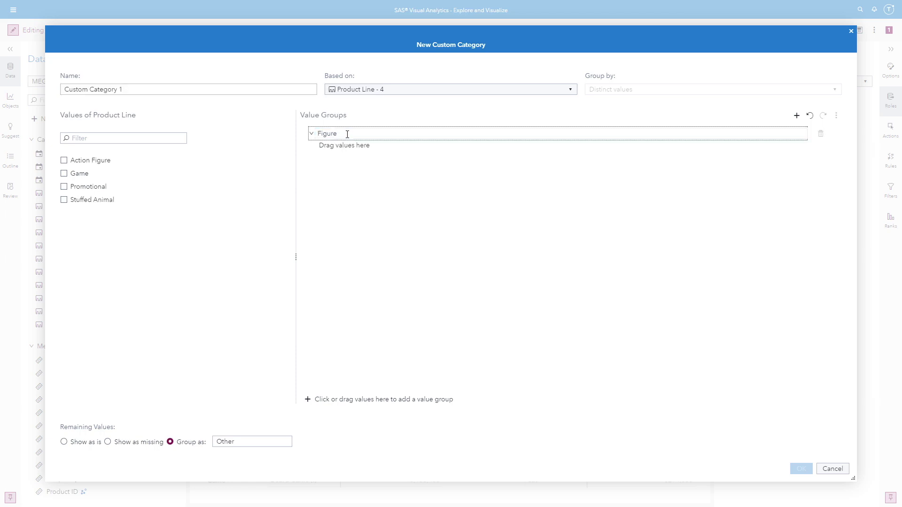
{"action": "left_click_drag", "start_coordinate": [90, 161], "coordinate": [359, 145]}
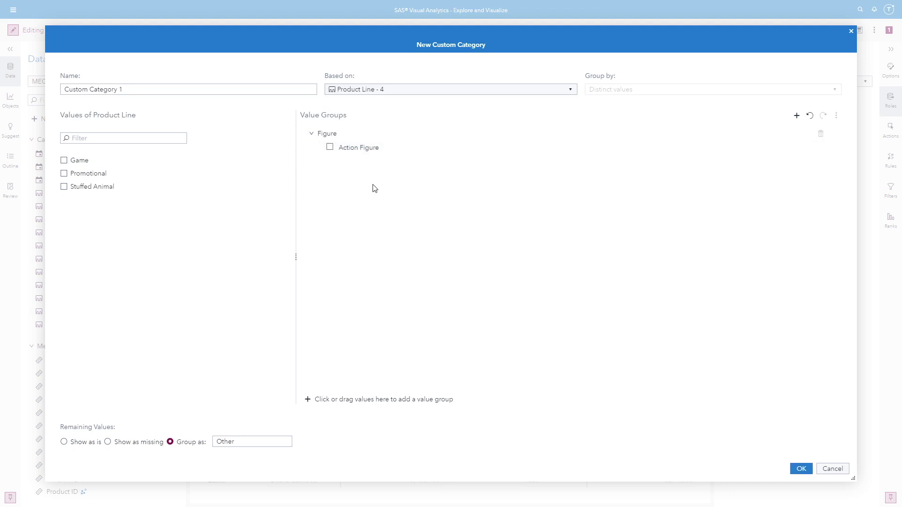
Step: Add a second value group named "Plush" and assign the Stuffed Animal value to it
{"action": "left_click", "coordinate": [796, 115]}
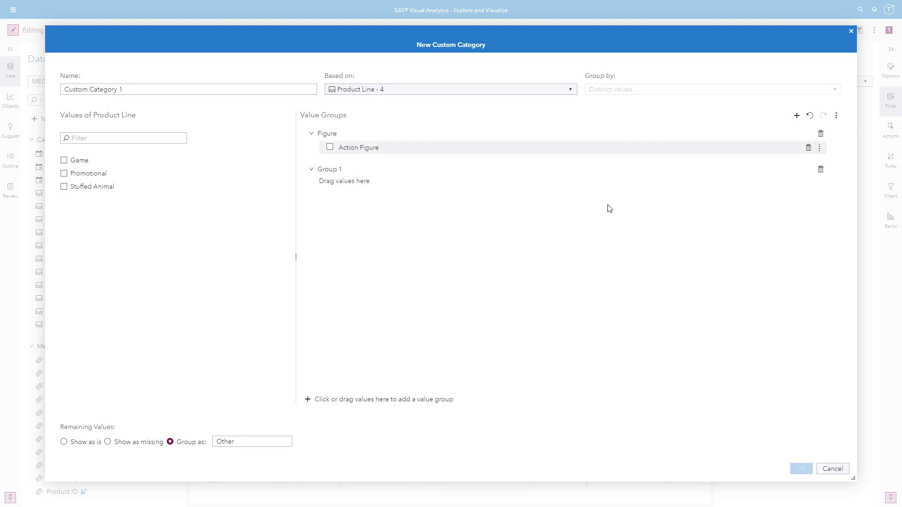
{"action": "double_click", "coordinate": [362, 170]}
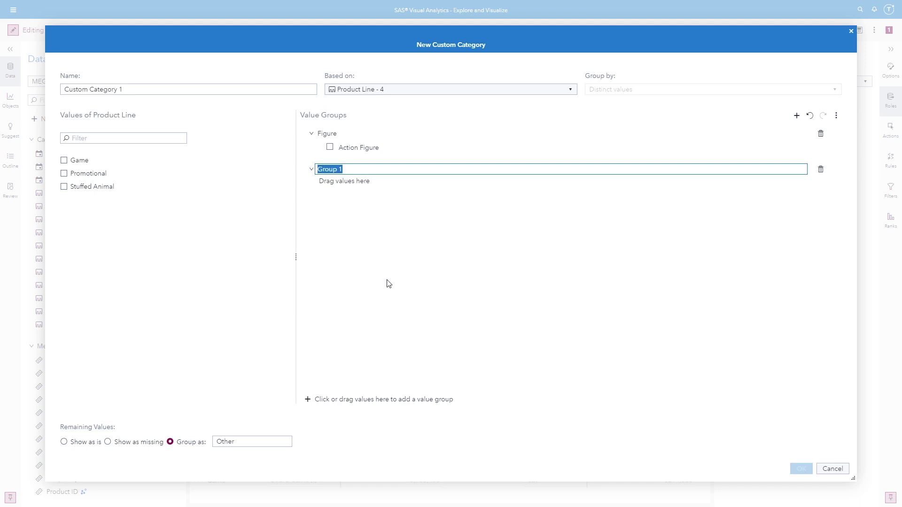
{"action": "type", "text": "Plush"}
{"action": "key", "text": "Return"}
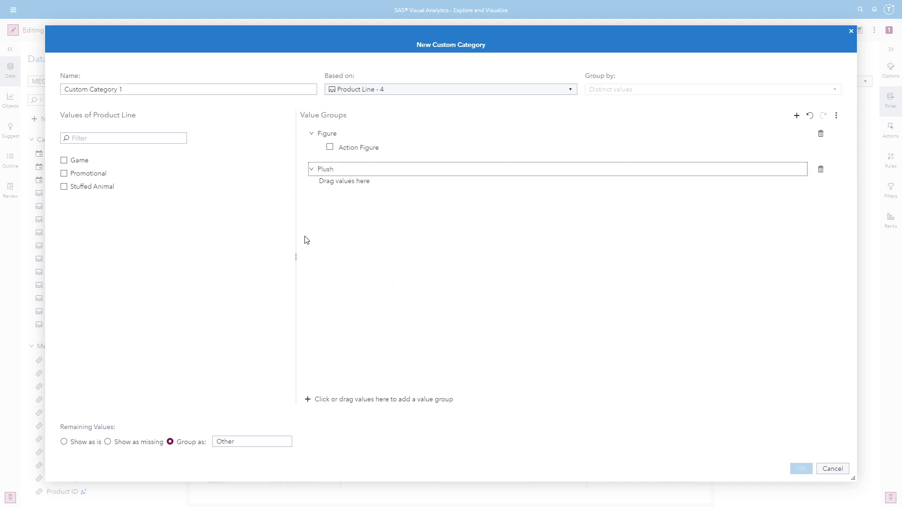
{"action": "left_click_drag", "start_coordinate": [89, 186], "coordinate": [348, 182]}
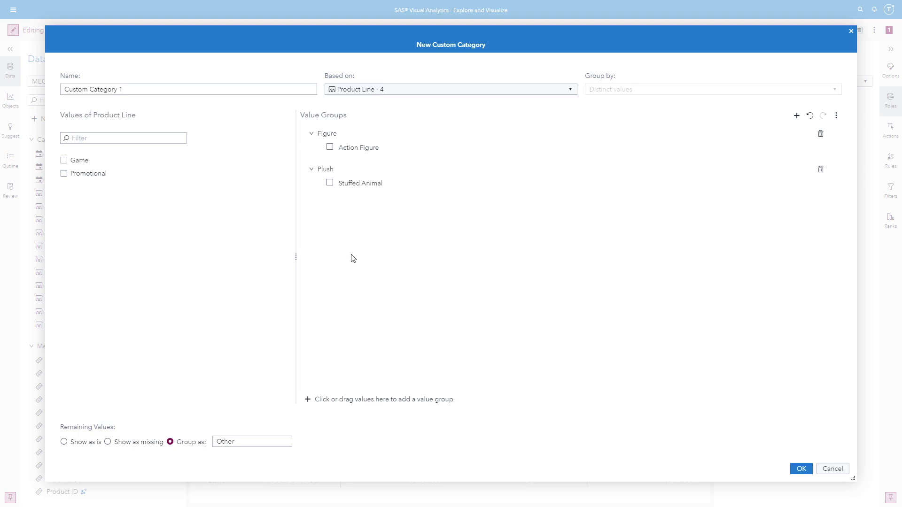
Step: Show the remaining Mega Corp values as is and create the custom category under the name "Product Line Custom"
{"action": "left_click", "coordinate": [64, 442]}
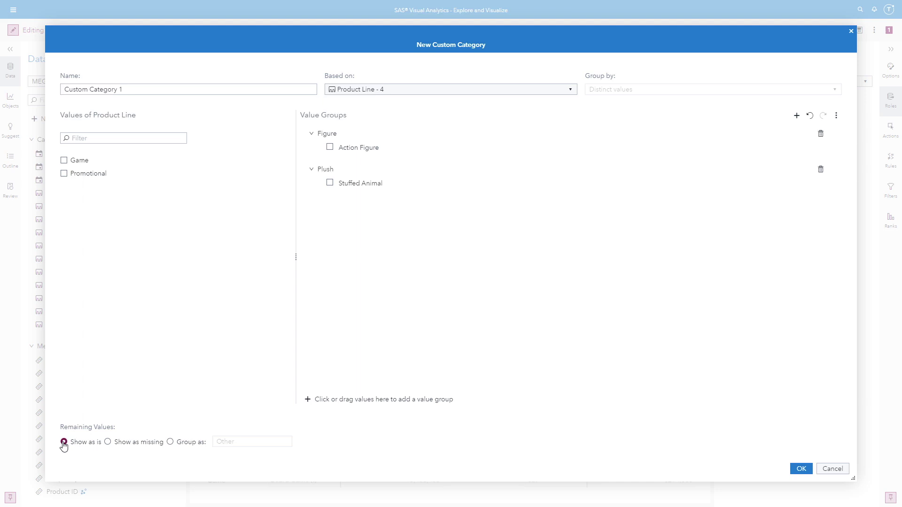
{"action": "left_click", "coordinate": [157, 86]}
{"action": "triple_click", "coordinate": [157, 86]}
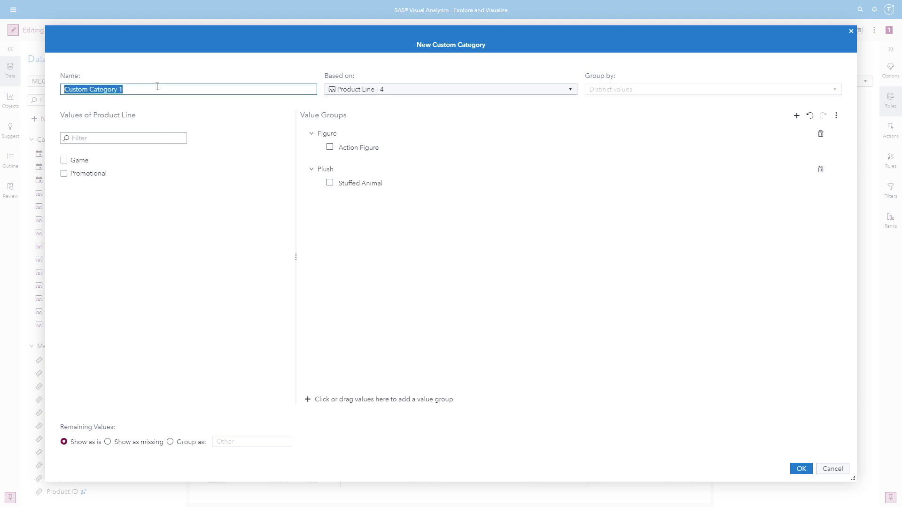
{"action": "type", "text": "Product Line Custom"}
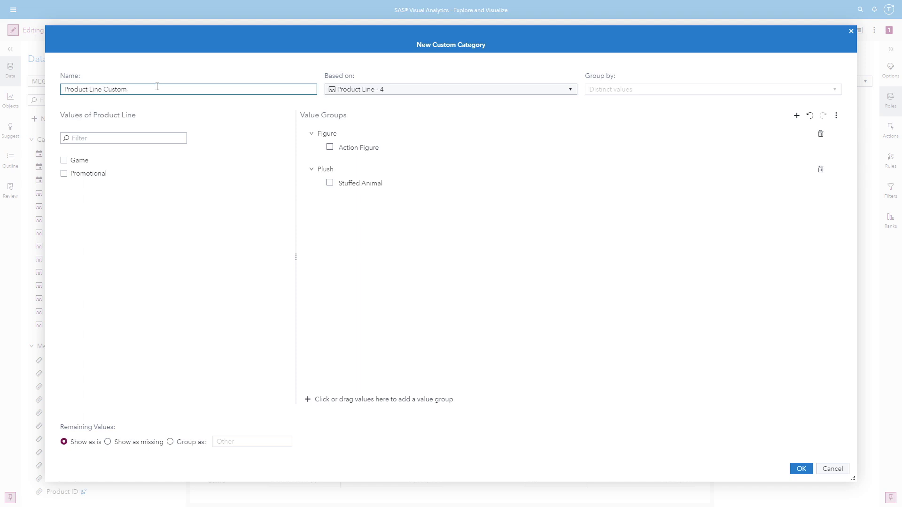
{"action": "left_click", "coordinate": [801, 469]}
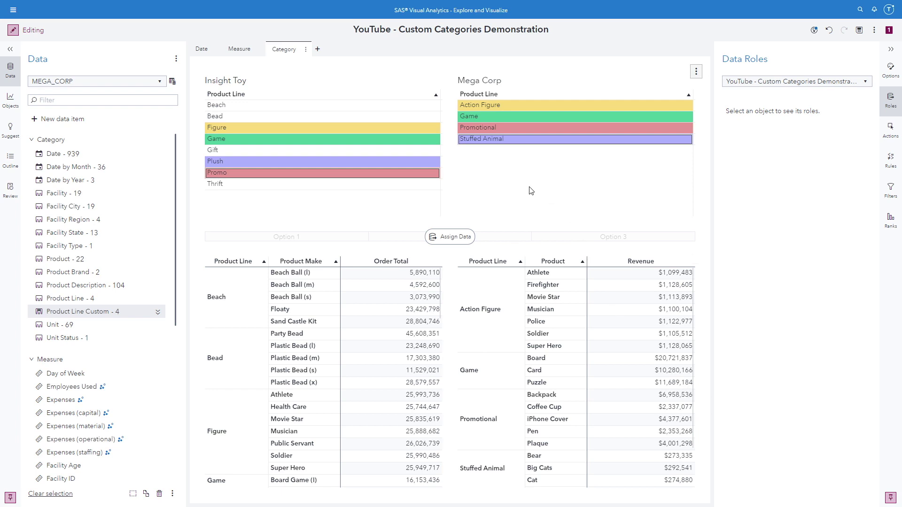
Step: Add Product Line Custom to the columns of the Insight Toy list table
{"action": "left_click", "coordinate": [396, 201]}
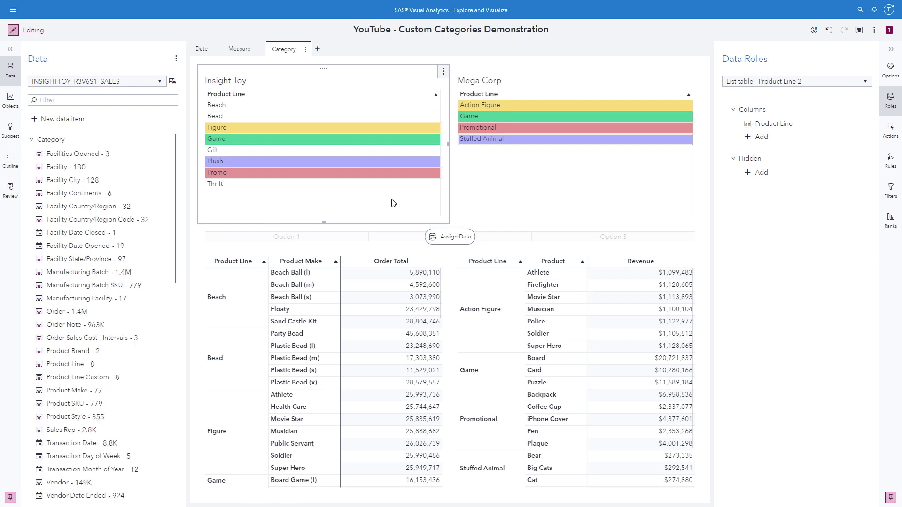
{"action": "left_click", "coordinate": [748, 138]}
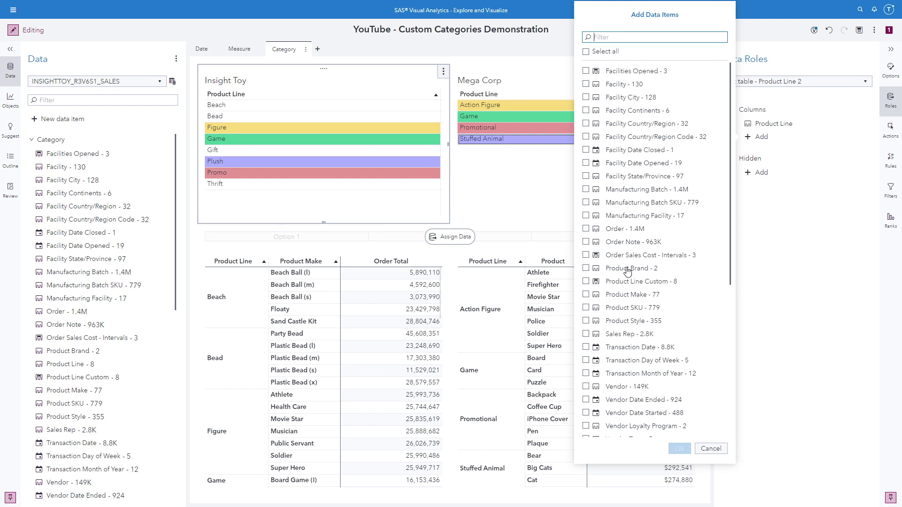
{"action": "left_click", "coordinate": [586, 281]}
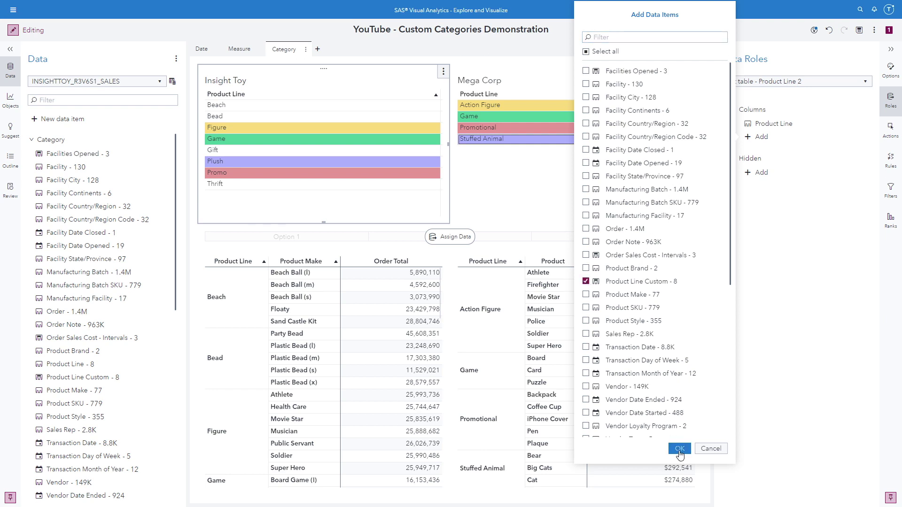
{"action": "left_click", "coordinate": [679, 450]}
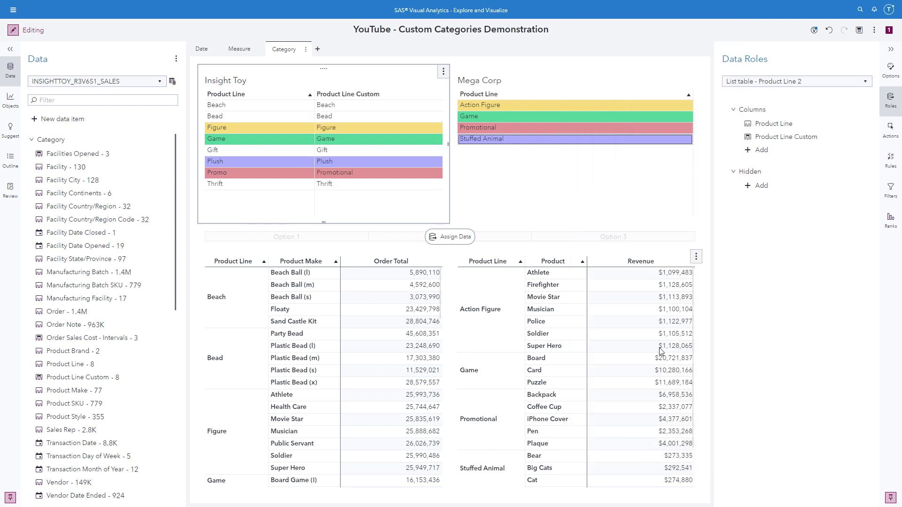
Step: Add Product Line Custom to the columns of the Mega Corp list table
{"action": "left_click", "coordinate": [572, 189]}
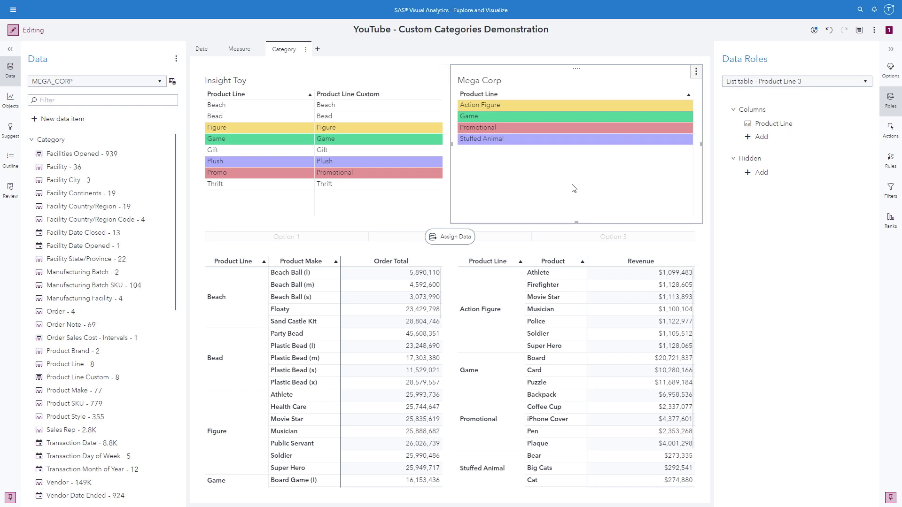
{"action": "left_click", "coordinate": [747, 137]}
{"action": "left_click", "coordinate": [610, 216]}
{"action": "left_click", "coordinate": [679, 449]}
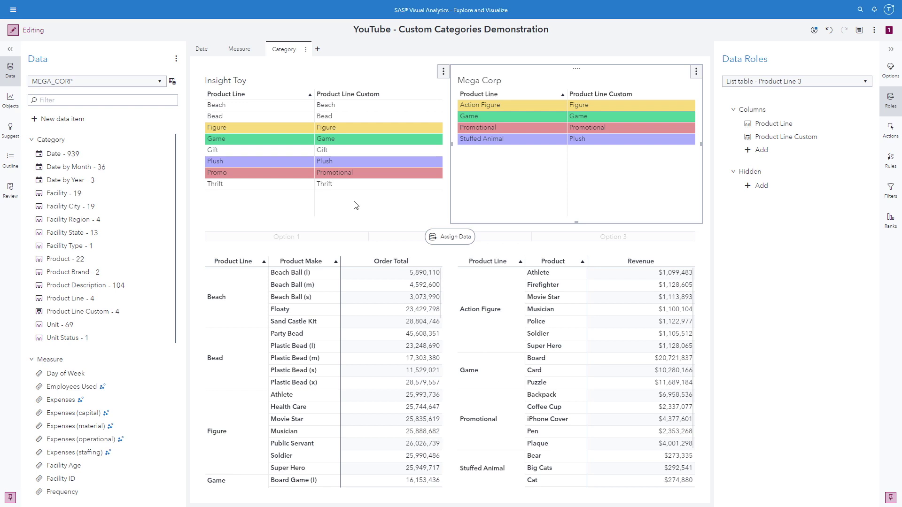
Step: Enable data mapping from MEGA_CORP to INSIGHTTOY_R3V6S1_SALES, with Product Line Custom as source and the matching data item as target
{"action": "left_click", "coordinate": [173, 82]}
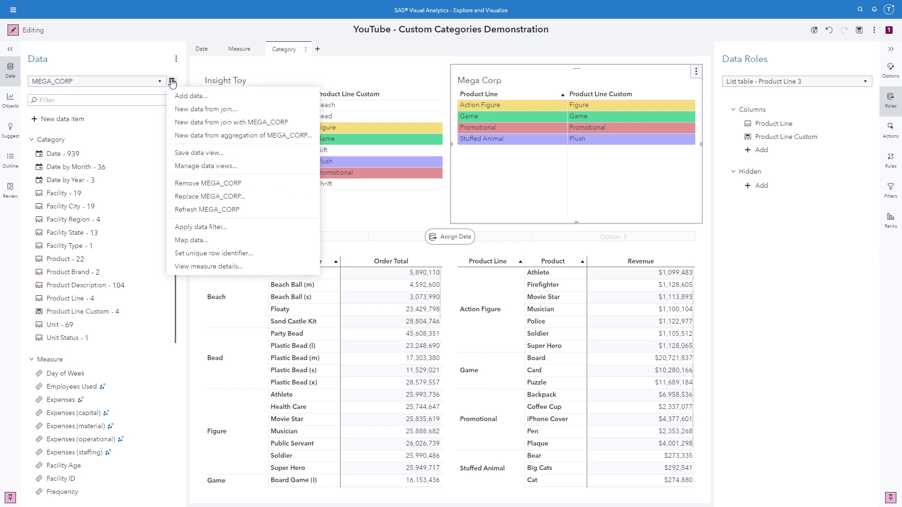
{"action": "left_click", "coordinate": [203, 241]}
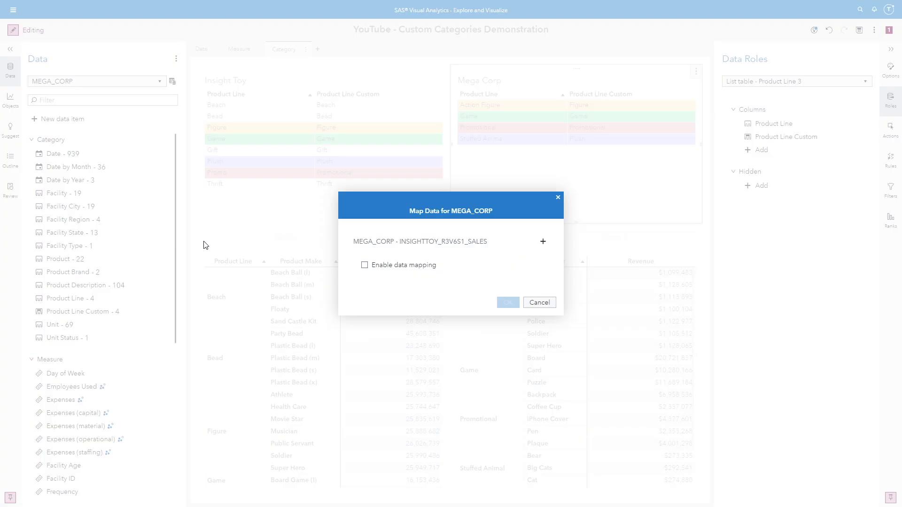
{"action": "left_click", "coordinate": [365, 266]}
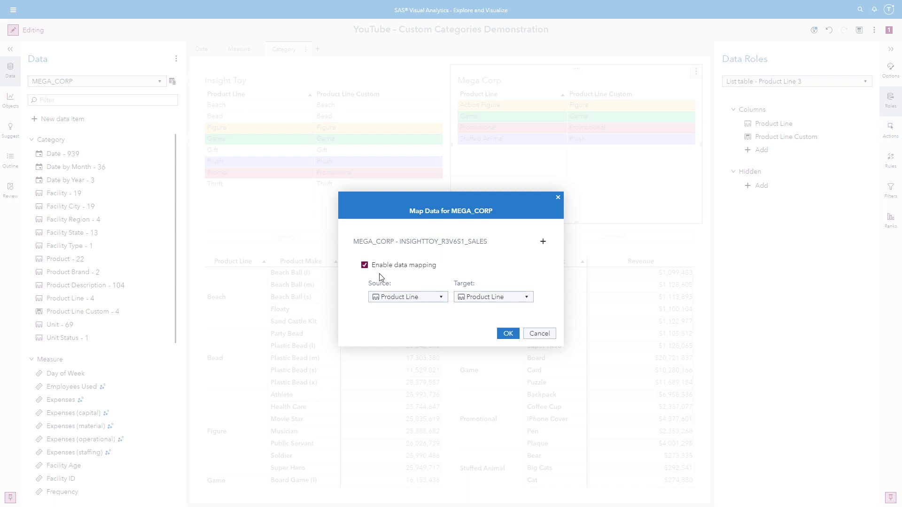
{"action": "left_click", "coordinate": [440, 298]}
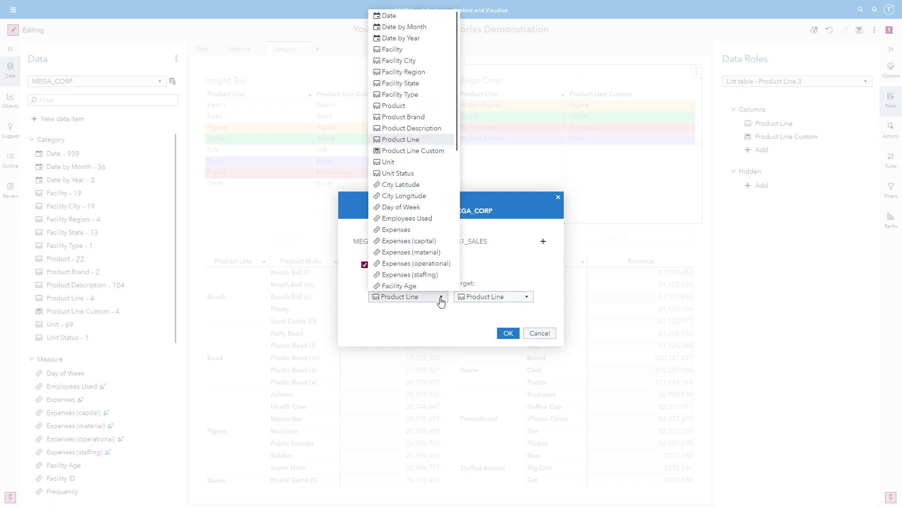
{"action": "left_click", "coordinate": [431, 152]}
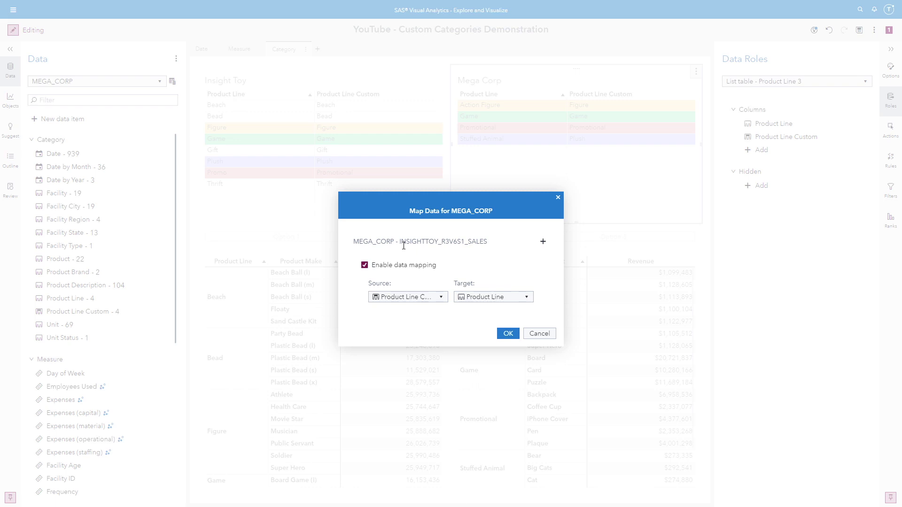
{"action": "left_click", "coordinate": [526, 300]}
{"action": "left_click", "coordinate": [517, 207]}
{"action": "left_click", "coordinate": [506, 334]}
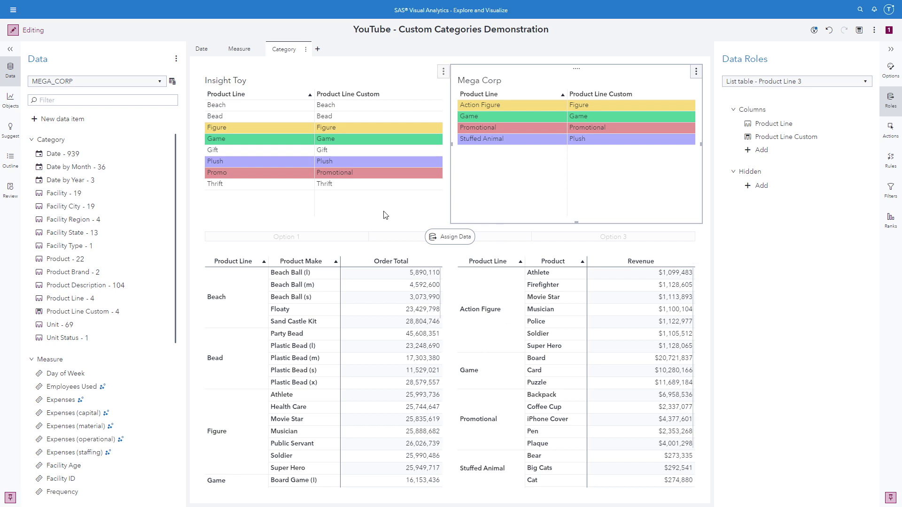
{"action": "left_click", "coordinate": [400, 231]}
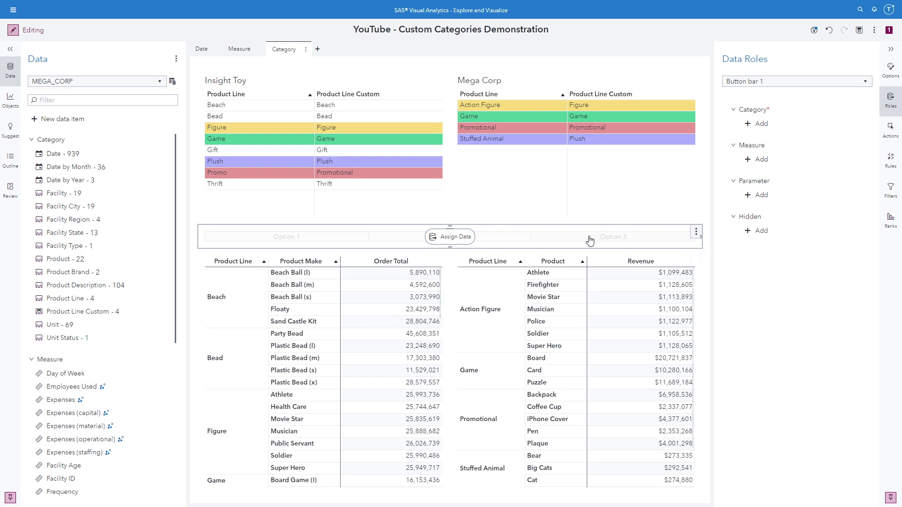
{"action": "left_click", "coordinate": [749, 125]}
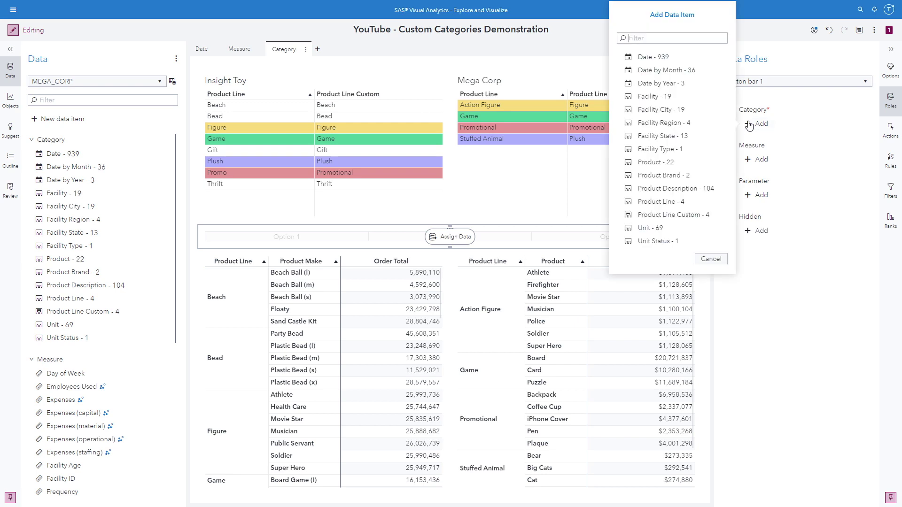
{"action": "left_click", "coordinate": [711, 260]}
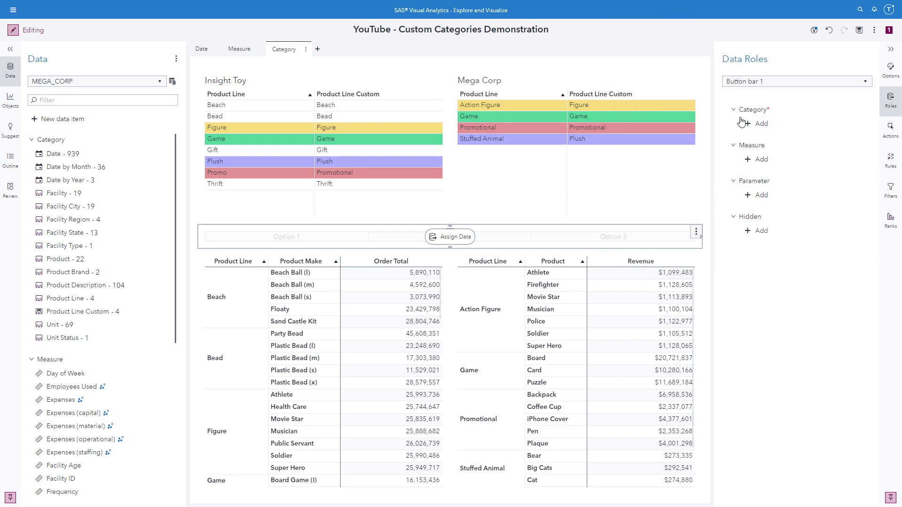
Step: Assign Product Line Custom from the INSIGHTTOY_R3V6S1_SALES data source as the button bar's category
{"action": "left_click", "coordinate": [95, 82]}
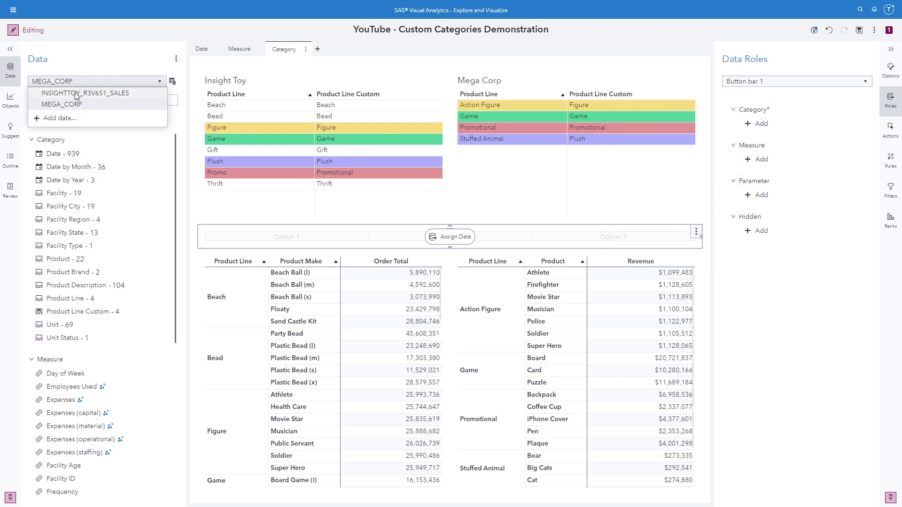
{"action": "left_click", "coordinate": [76, 94]}
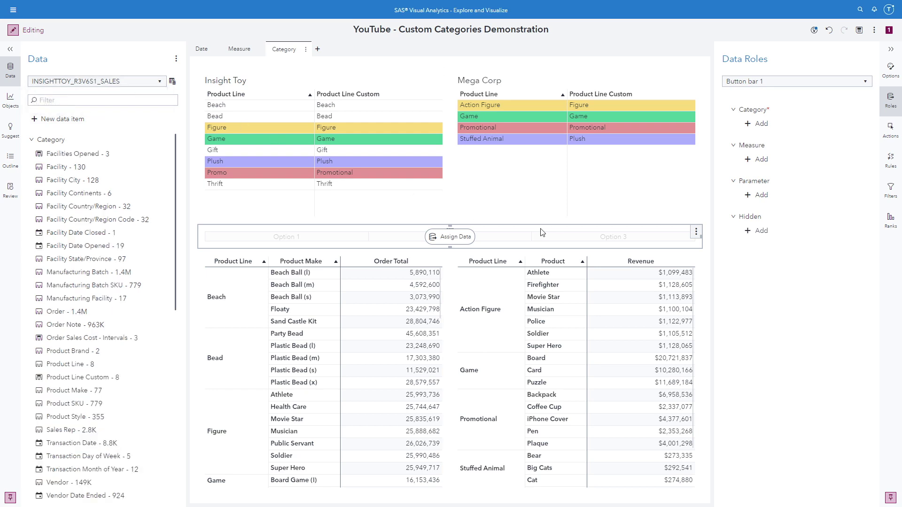
{"action": "left_click", "coordinate": [748, 125]}
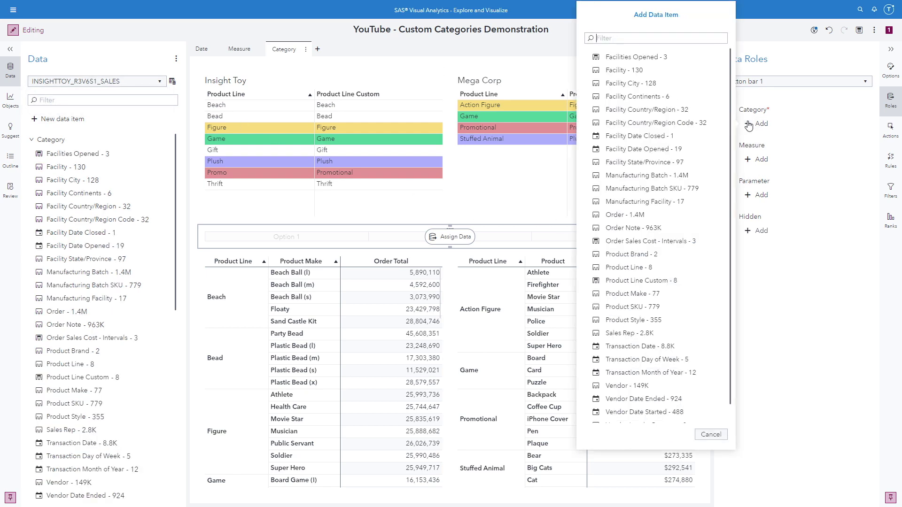
{"action": "left_click", "coordinate": [614, 282]}
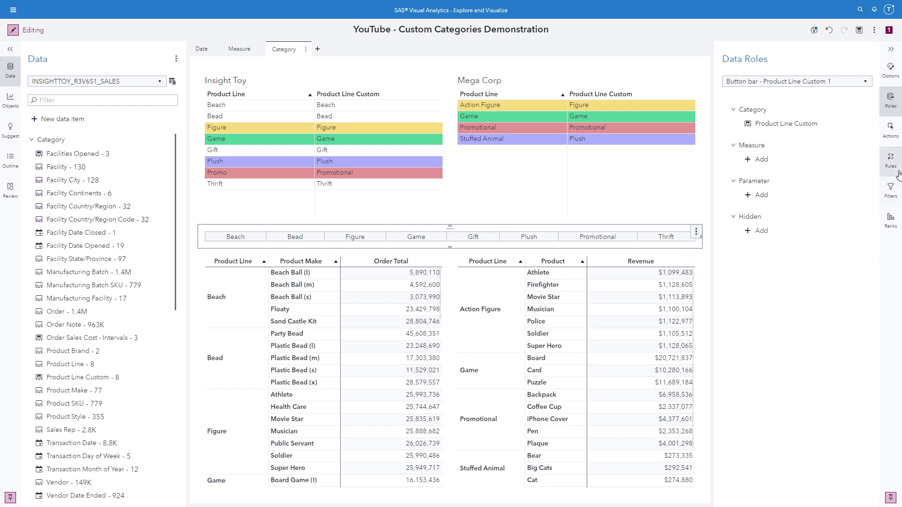
Step: Link the button bar to Crosstab - Product Line 1 and Crosstab - Product Line 2, and filter them by Promotional
{"action": "left_click", "coordinate": [890, 135]}
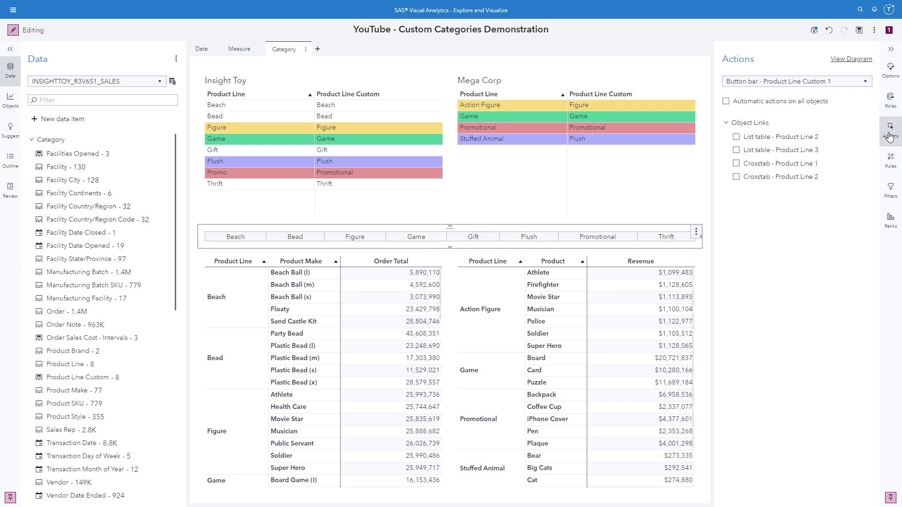
{"action": "left_click", "coordinate": [736, 164]}
{"action": "left_click", "coordinate": [736, 176]}
{"action": "left_click", "coordinate": [586, 238]}
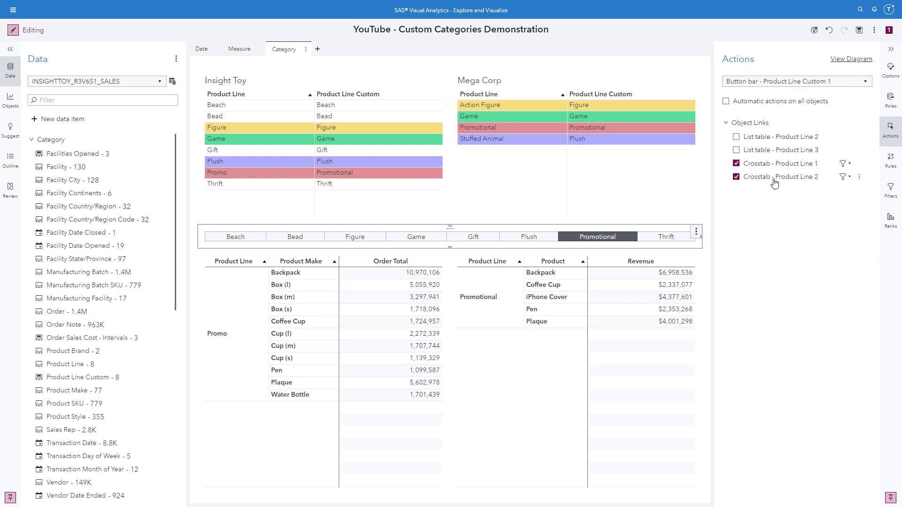
Step: Review the source and target data mapping of the button bar's link to Crosstab - Product Line 2
{"action": "left_click", "coordinate": [859, 177]}
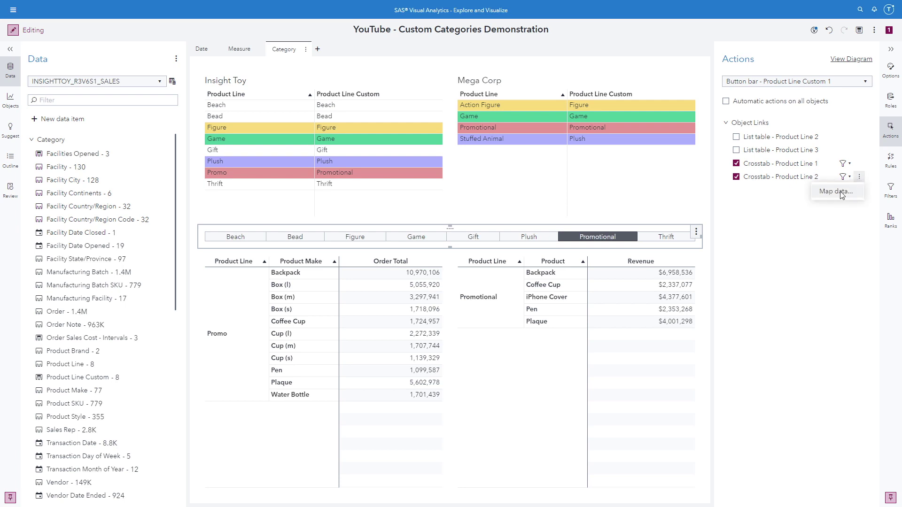
{"action": "left_click", "coordinate": [841, 194]}
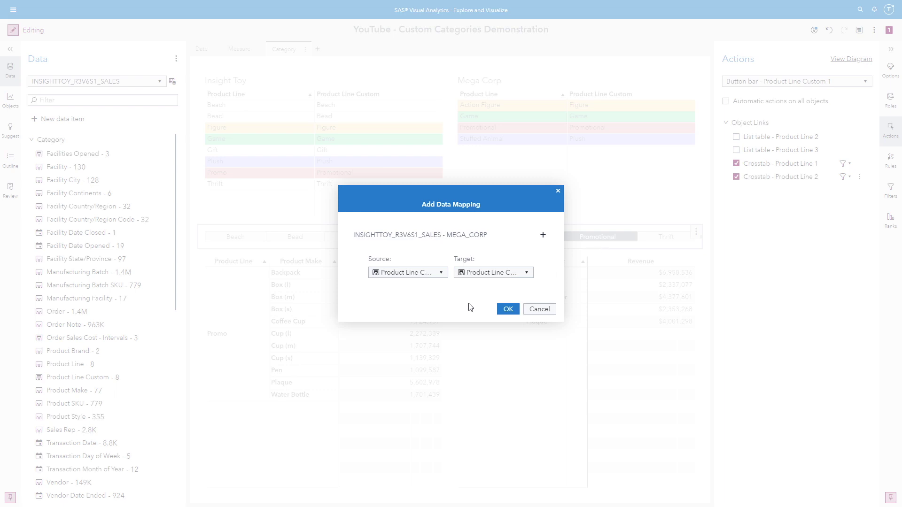
{"action": "left_click", "coordinate": [502, 310]}
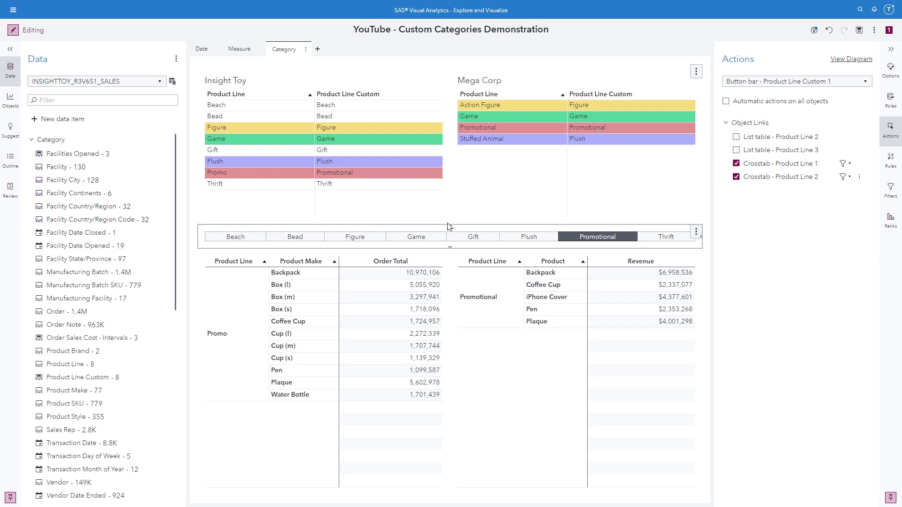
Step: Test the button bar by filtering both crosstabs by Game, Beach and Figure in turn
{"action": "left_click", "coordinate": [417, 238]}
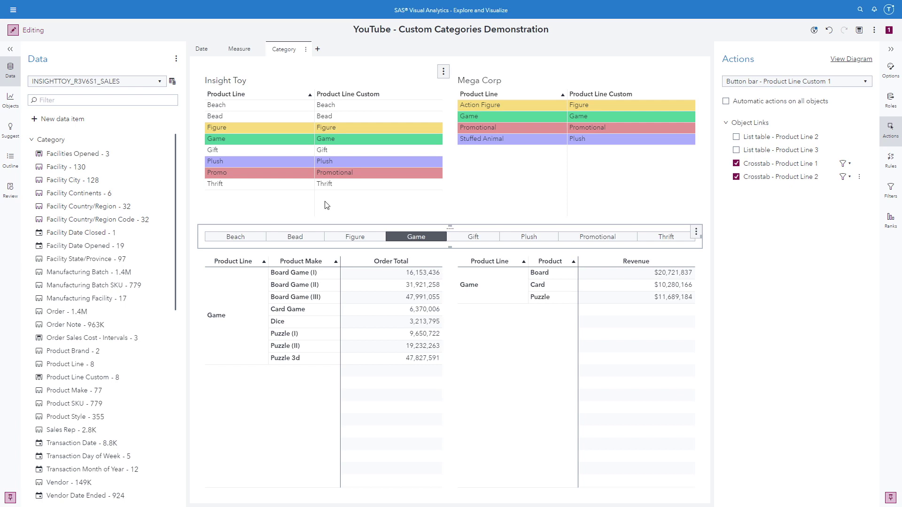
{"action": "left_click", "coordinate": [235, 238]}
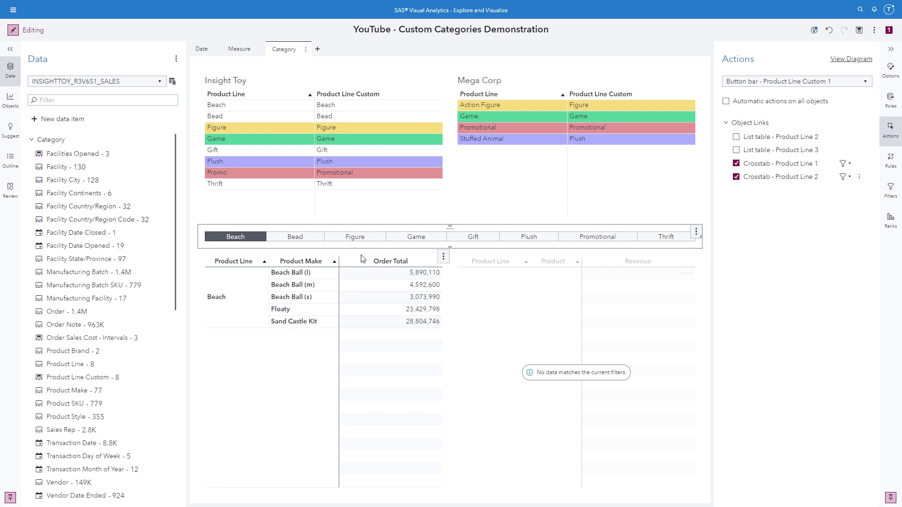
{"action": "left_click", "coordinate": [360, 239]}
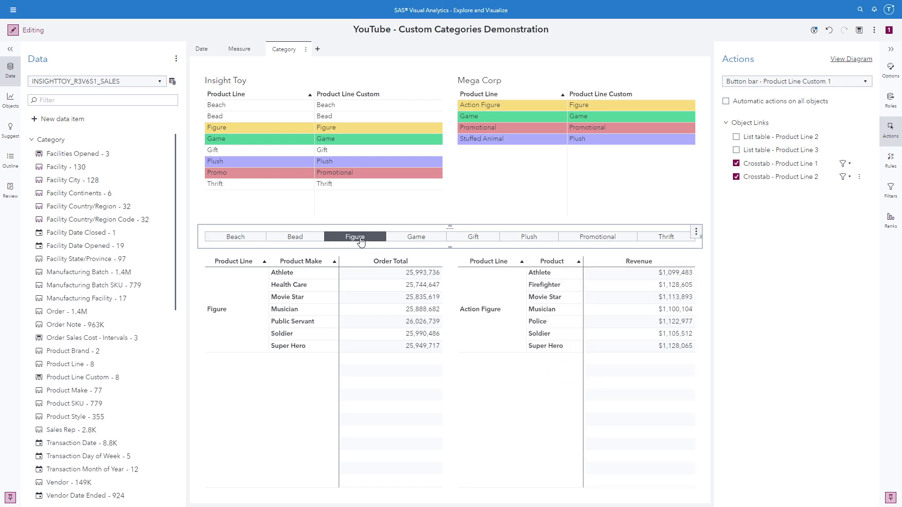